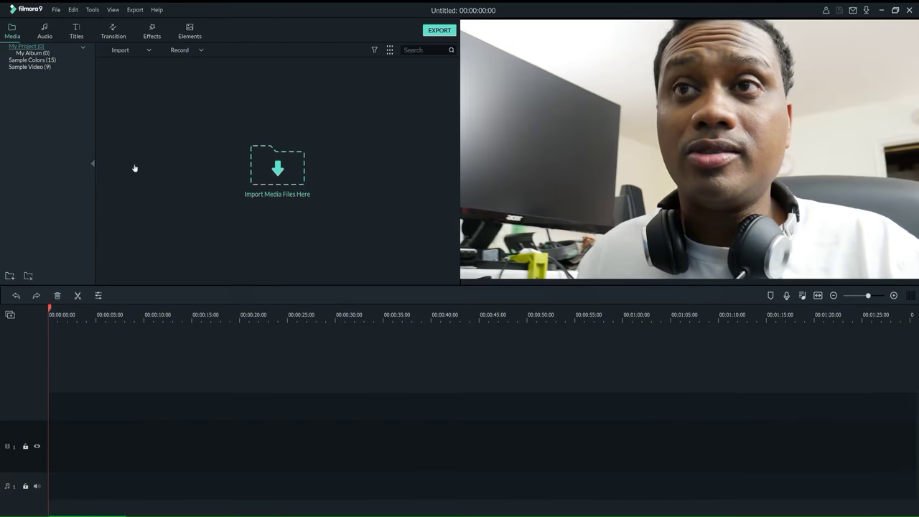
- Import DJI_0006.MP4, DJI_0007.MP4 and DJI_0008.MP4 from the Shutter Stock folder into the project media
click(279, 170)
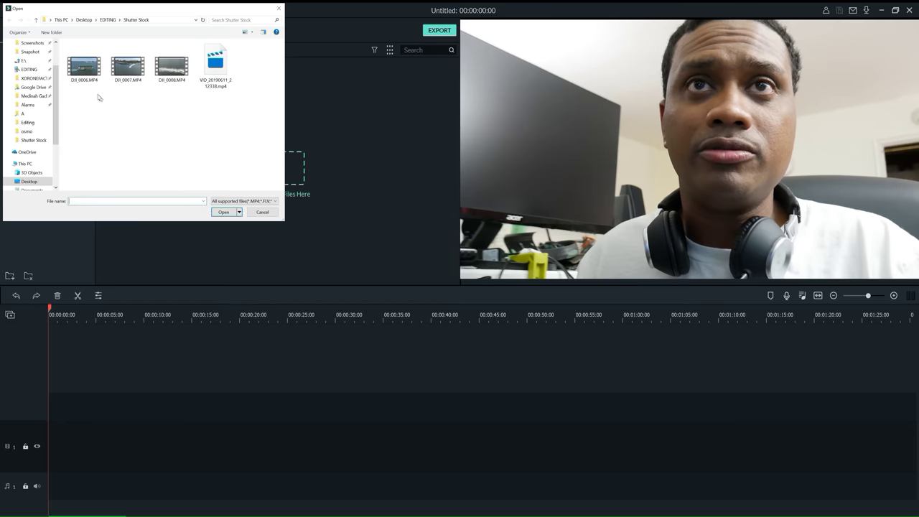
drag(90, 94, 179, 57)
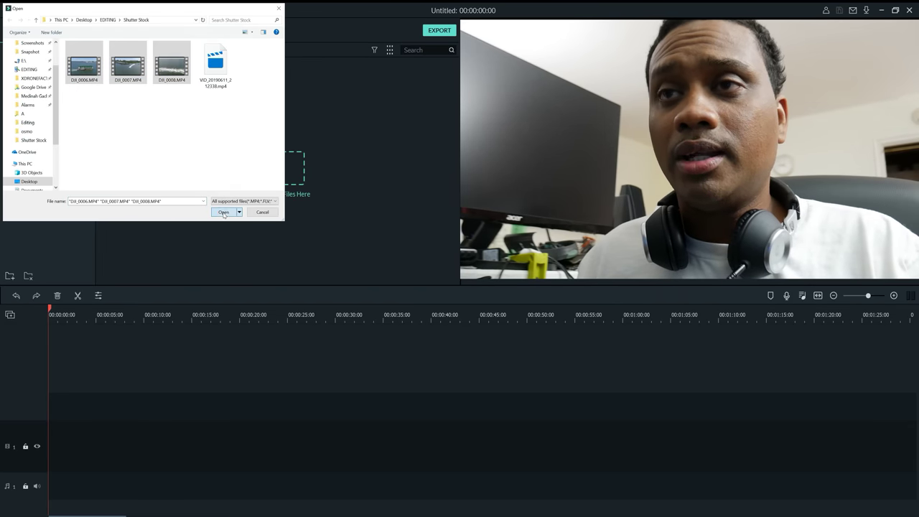
click(223, 212)
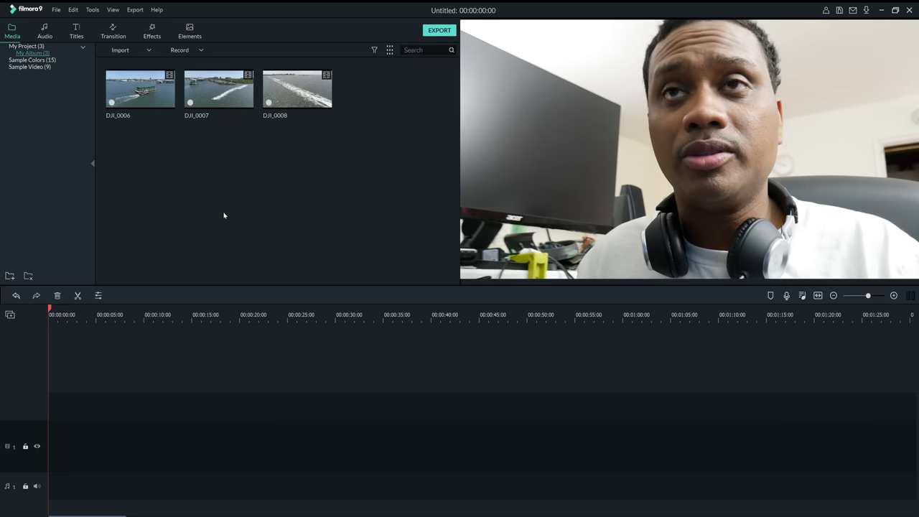
- Place the imported drone clips on video track 1 and match the project settings to the media
drag(158, 89, 298, 458)
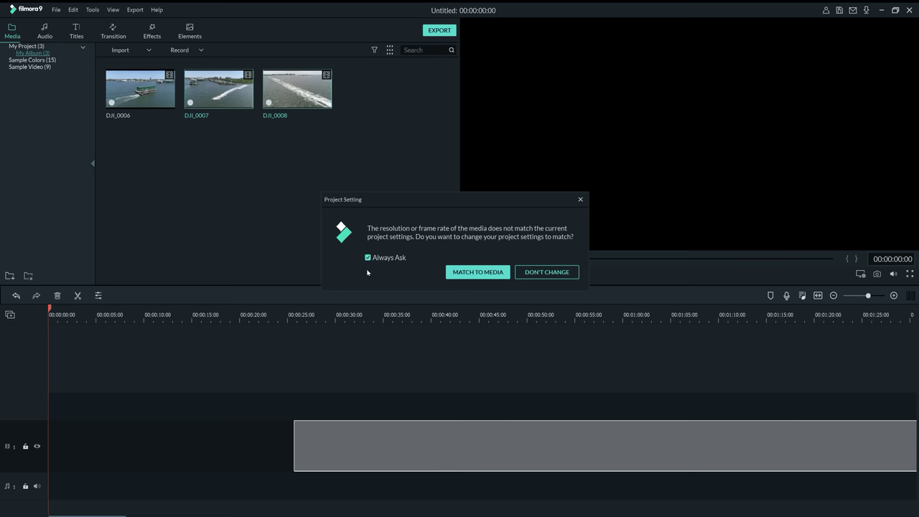
click(483, 273)
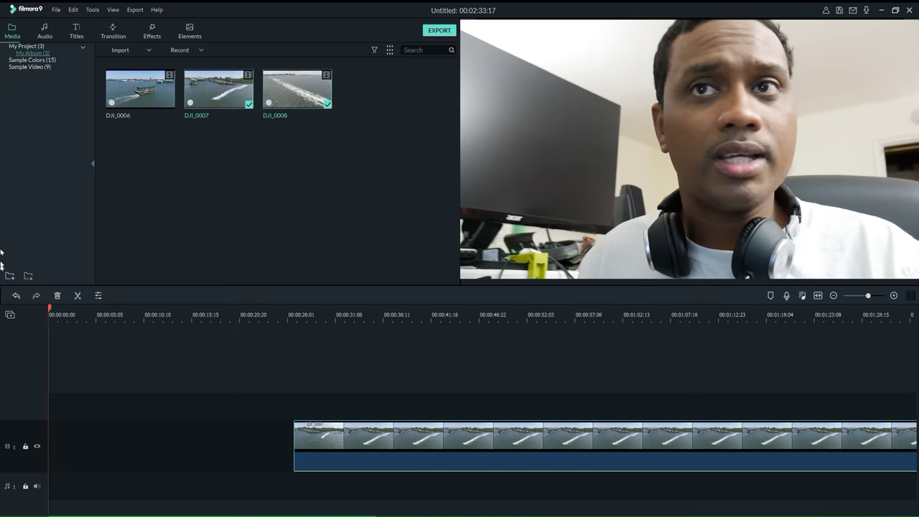
- Switch to File Explorer and inspect the file properties of DJI_0007.MP4 in the Shutter Stock folder
key(alt+Tab)
click(187, 183)
right_click(187, 183)
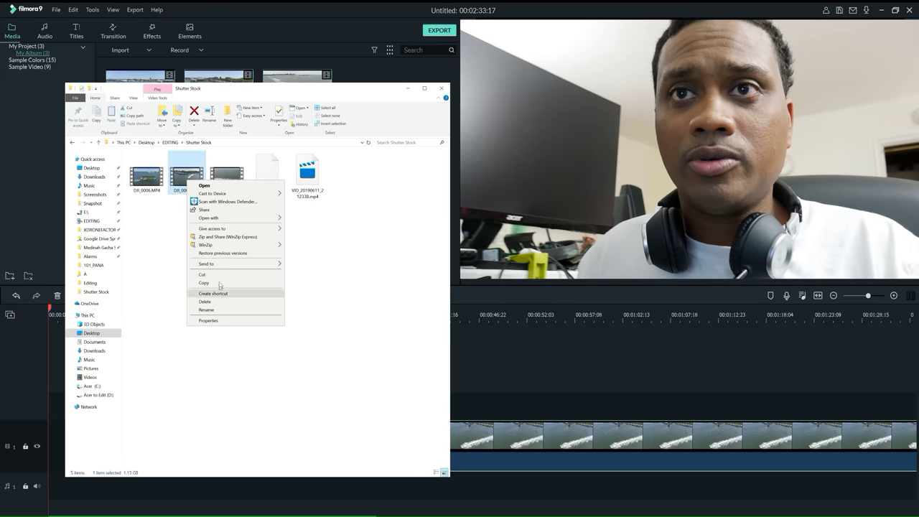
click(217, 320)
click(236, 198)
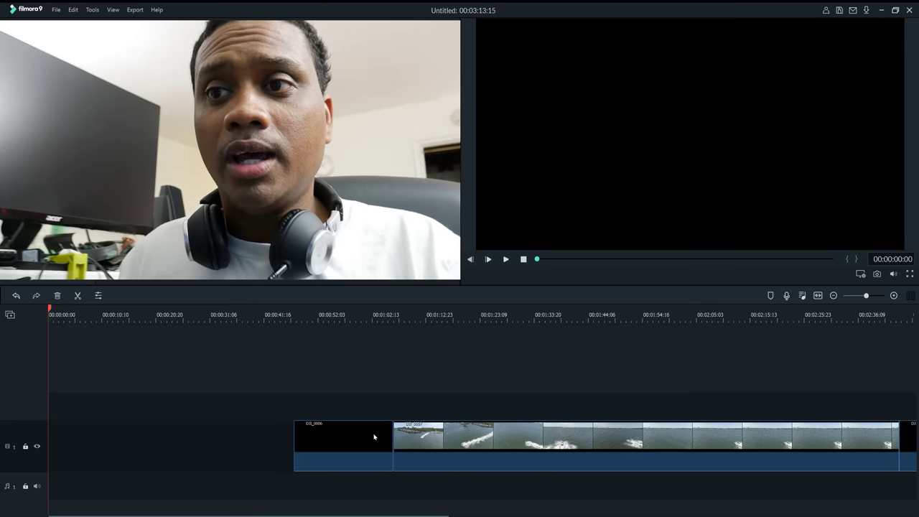
- Select the DJI_0006 clip on the timeline and play through its opening seconds in the preview
click(373, 437)
click(506, 259)
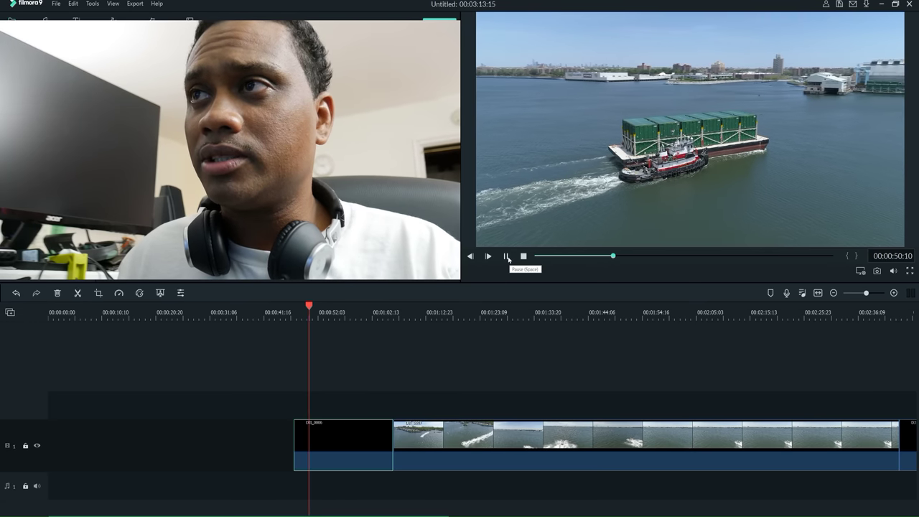
click(507, 258)
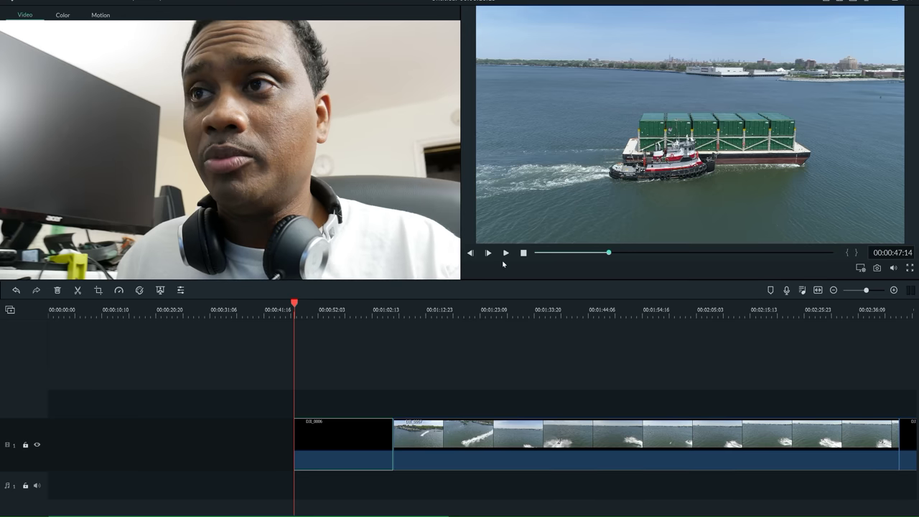
click(505, 259)
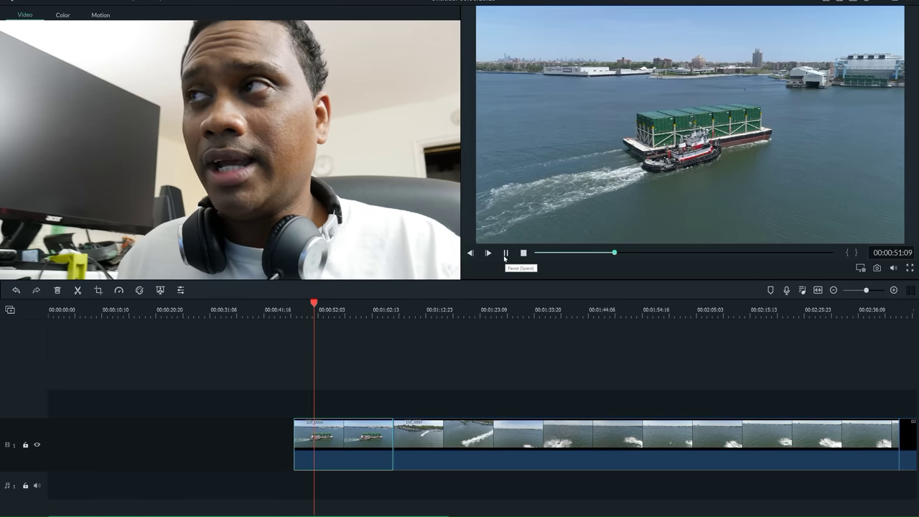
click(504, 256)
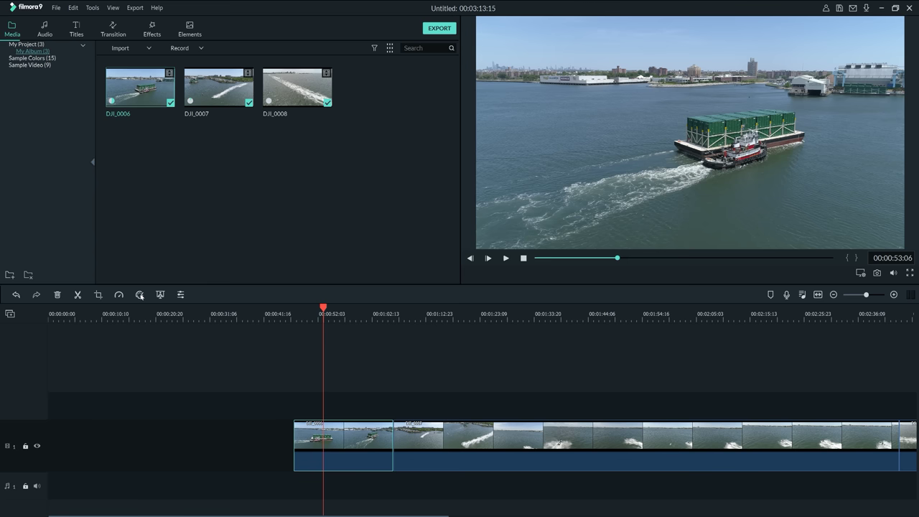
- Open advanced color correction for the DJI_0006 clip and move its preview to 00:00:01
click(140, 295)
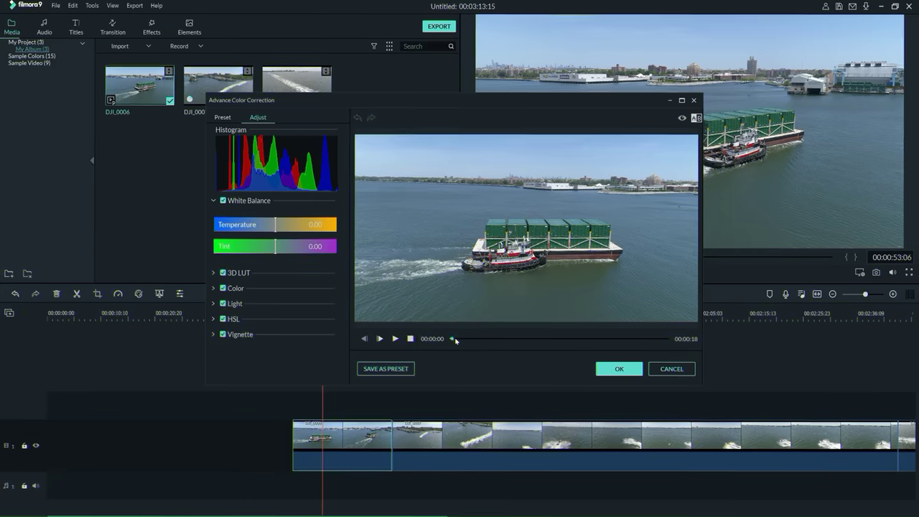
drag(454, 339, 483, 345)
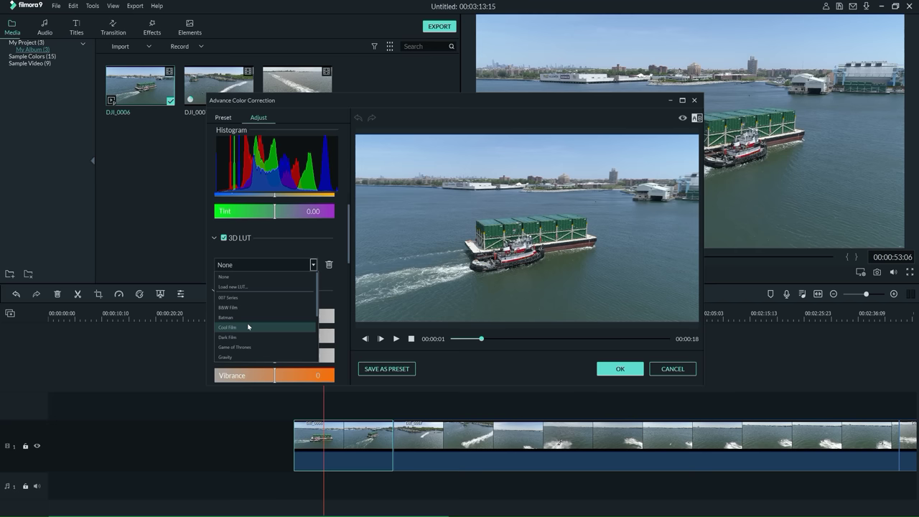
- Try the Cool Film and Walking Dead 3D LUTs on the clip and reset the LUT to None
click(249, 326)
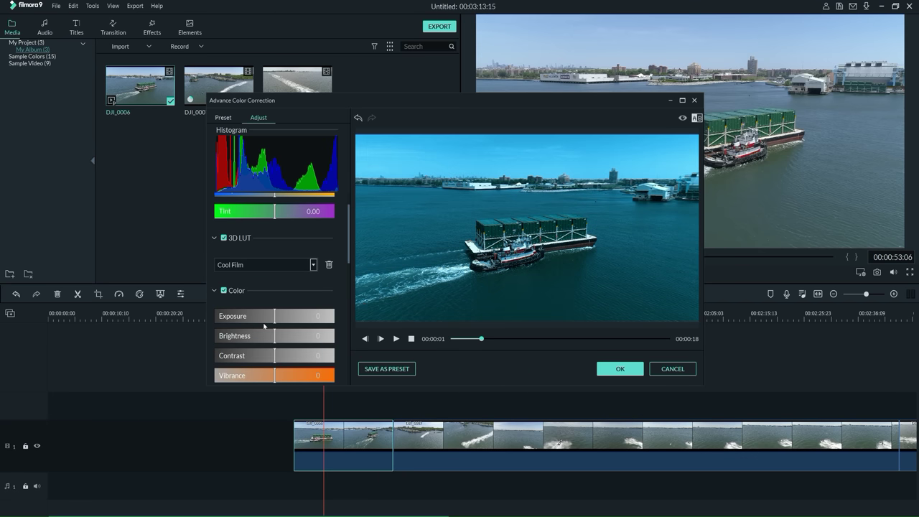
click(273, 272)
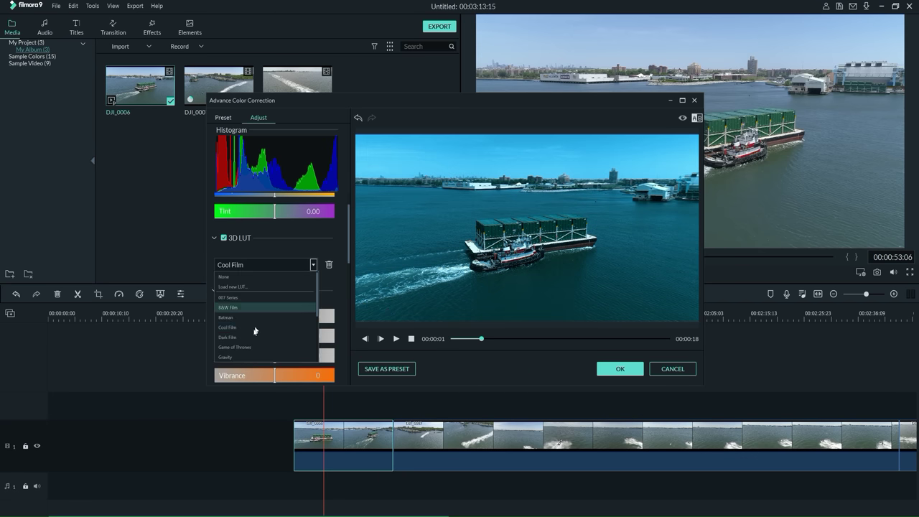
click(248, 352)
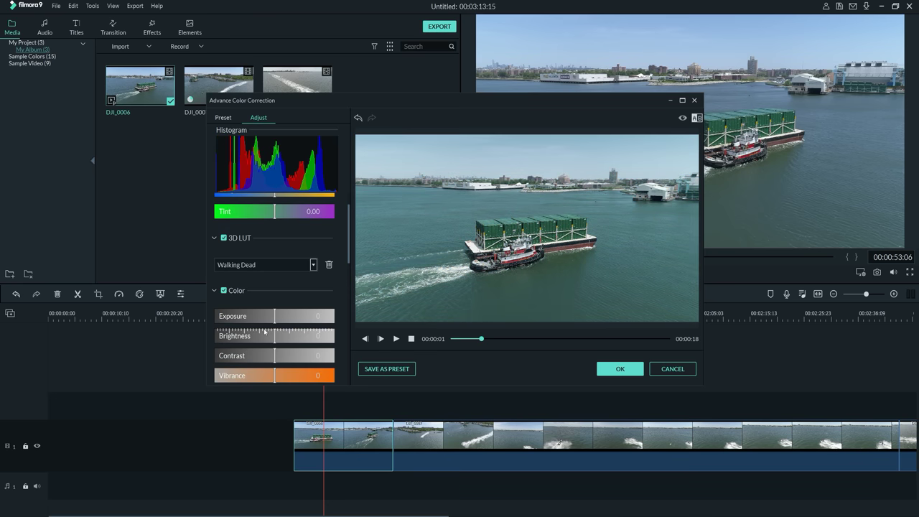
click(287, 271)
click(272, 279)
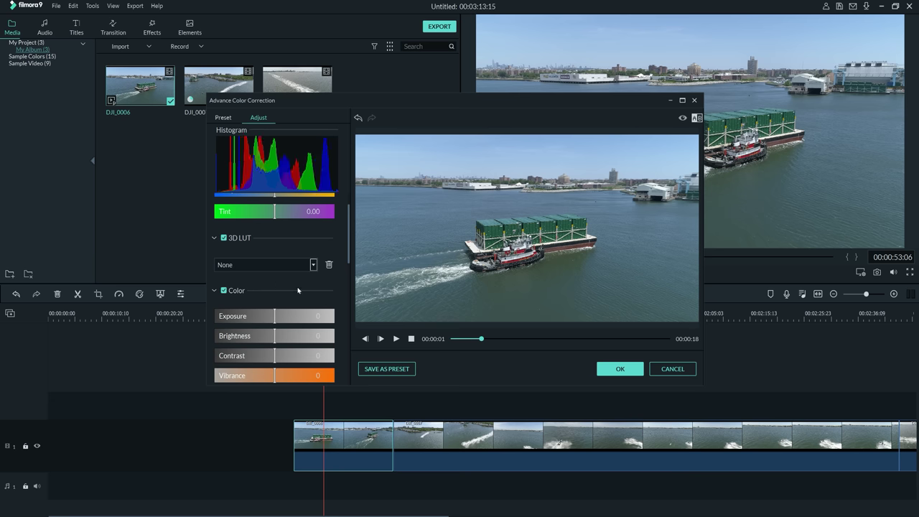
- Test stronger exposure levels on the clip and settle the exposure at 3
click(277, 321)
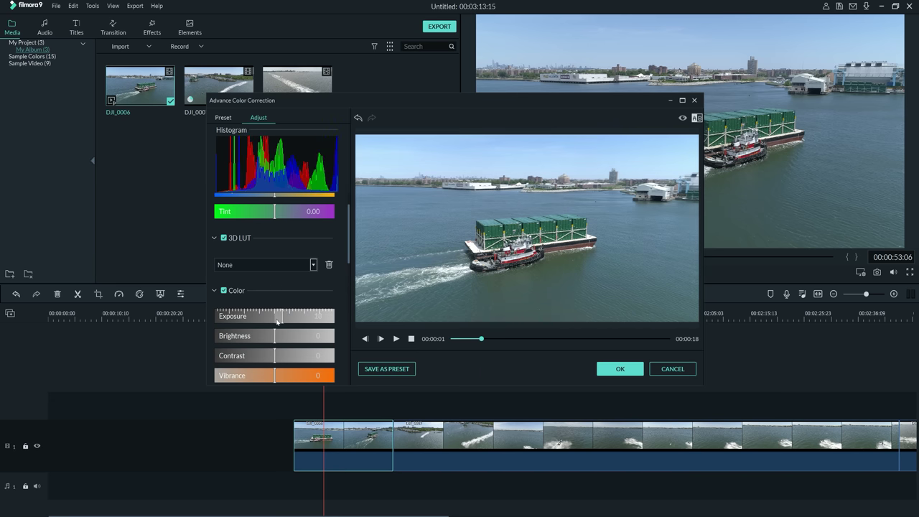
drag(276, 321, 292, 324)
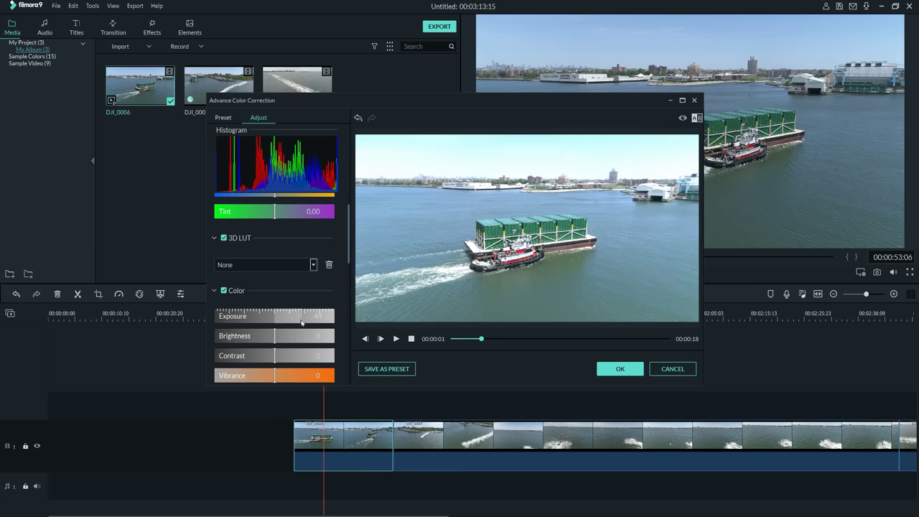
drag(301, 323, 277, 326)
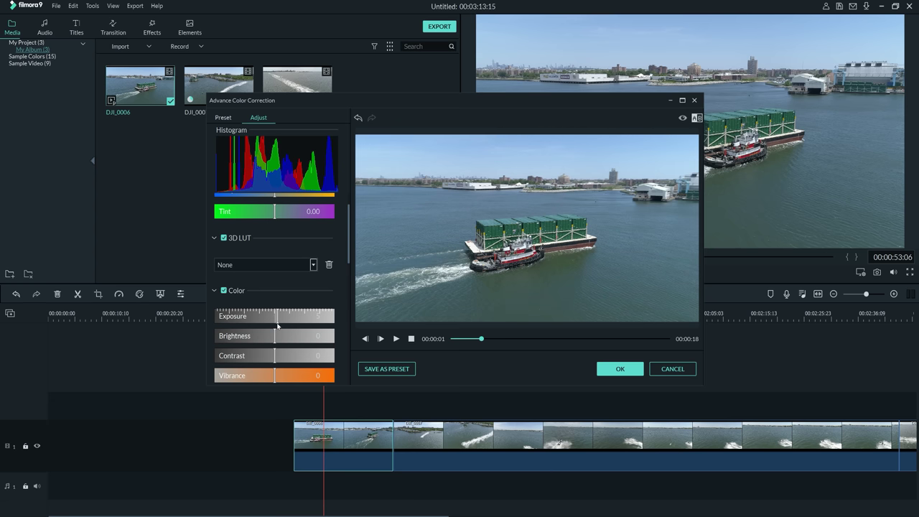
drag(277, 325, 309, 328)
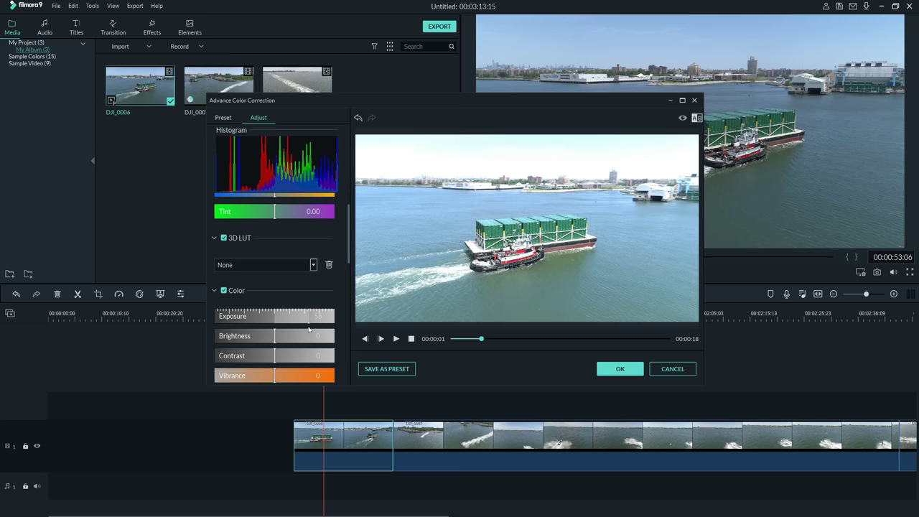
drag(302, 329, 277, 330)
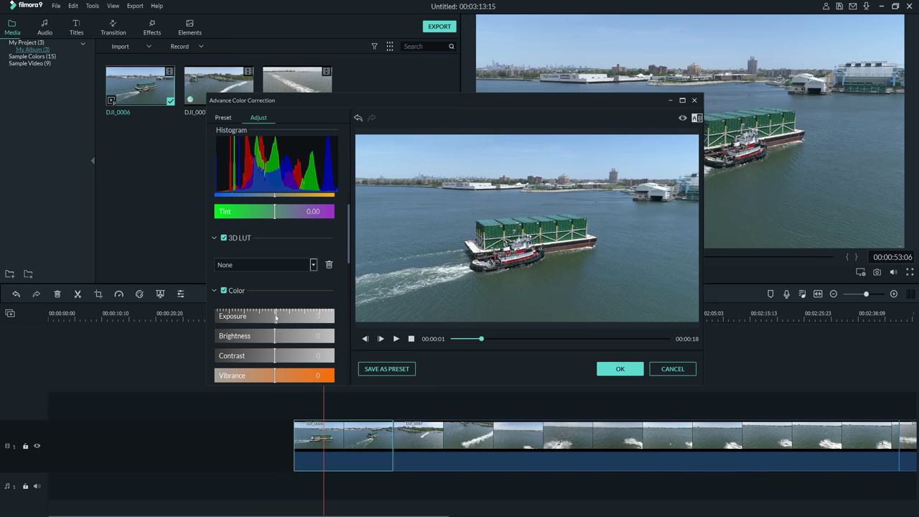
drag(277, 317, 283, 318)
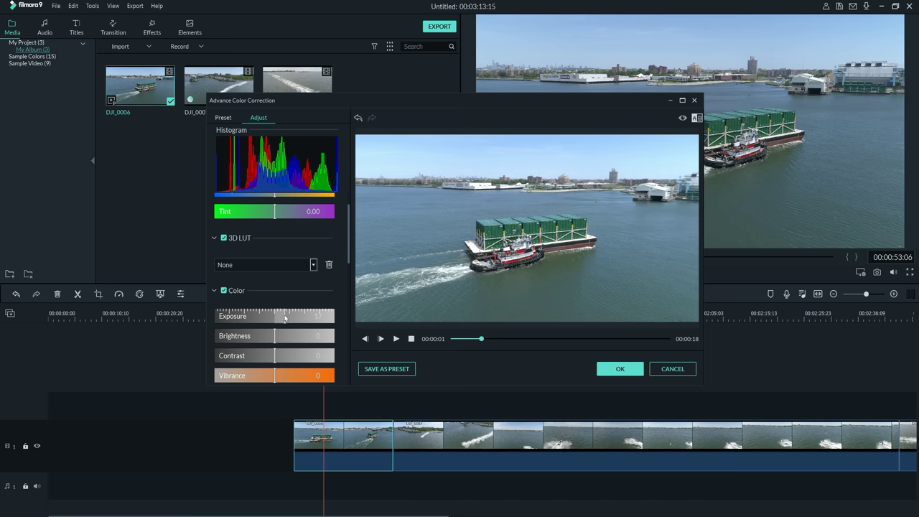
drag(285, 317, 276, 318)
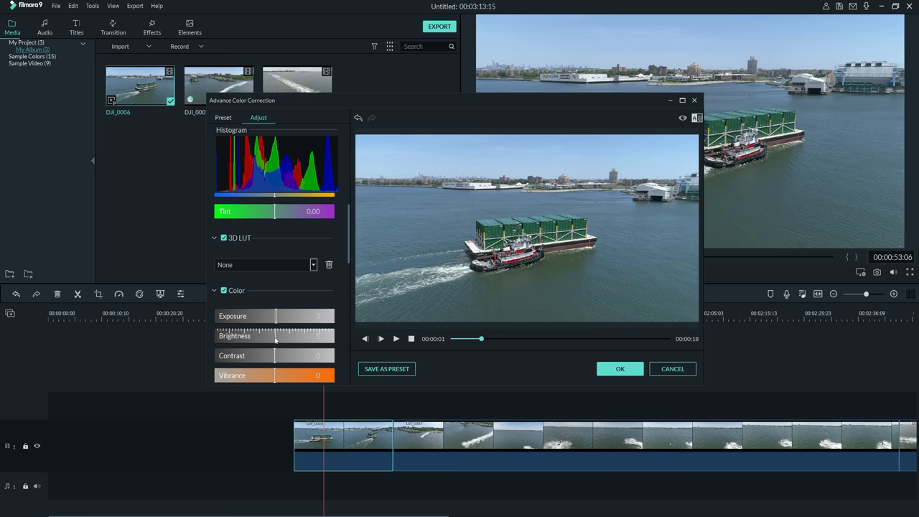
- Set the clip's brightness to -5 and its contrast to 11
mouse_move(274, 340)
mouse_down()
mouse_move(243, 343)
mouse_move(275, 349)
mouse_up()
drag(274, 348, 271, 348)
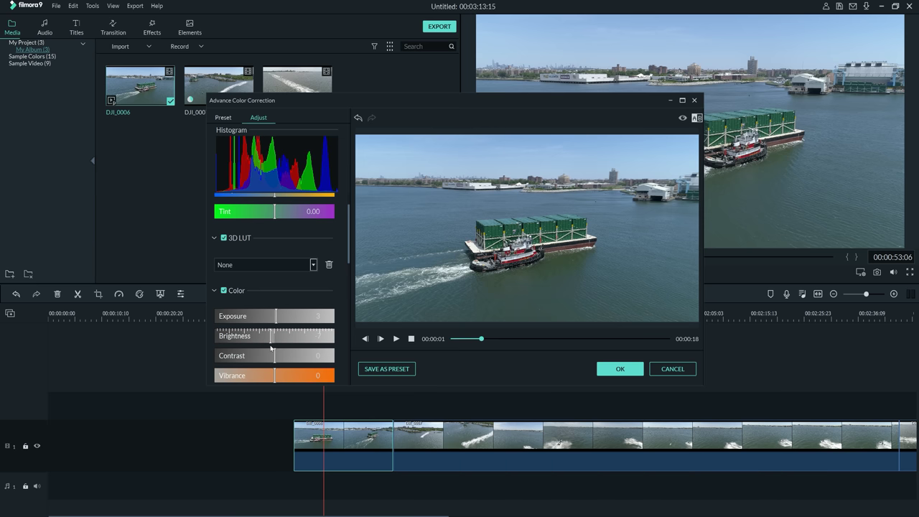
drag(271, 348, 272, 348)
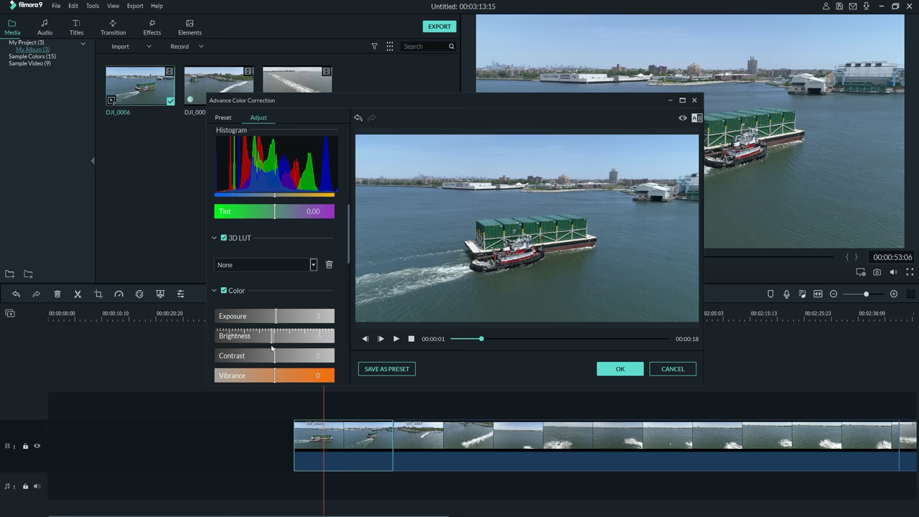
drag(273, 359, 314, 363)
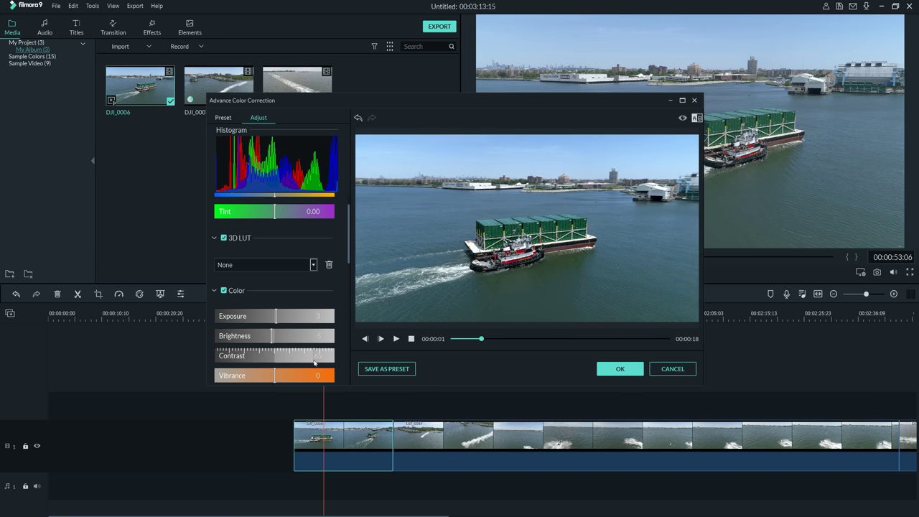
drag(313, 363, 281, 363)
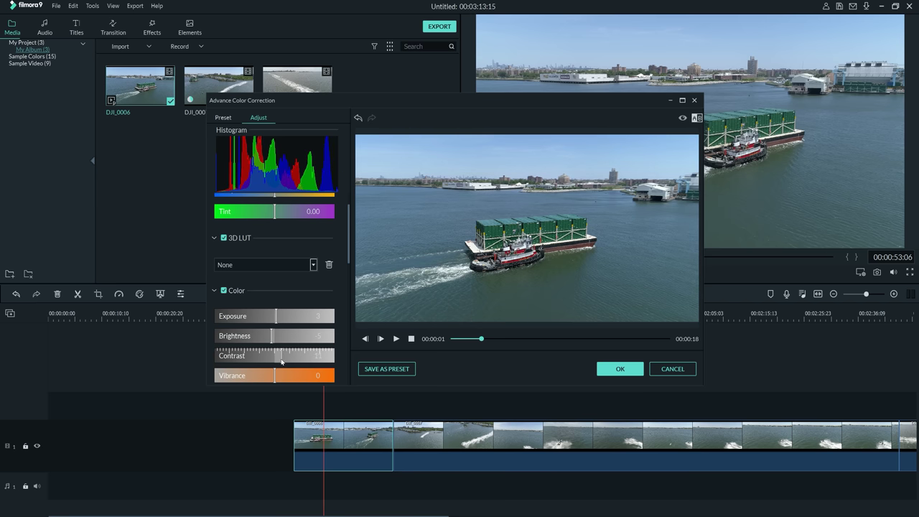
- Set the clip's vibrance to 23 and its saturation to 36
scroll(296, 362, down, 1)
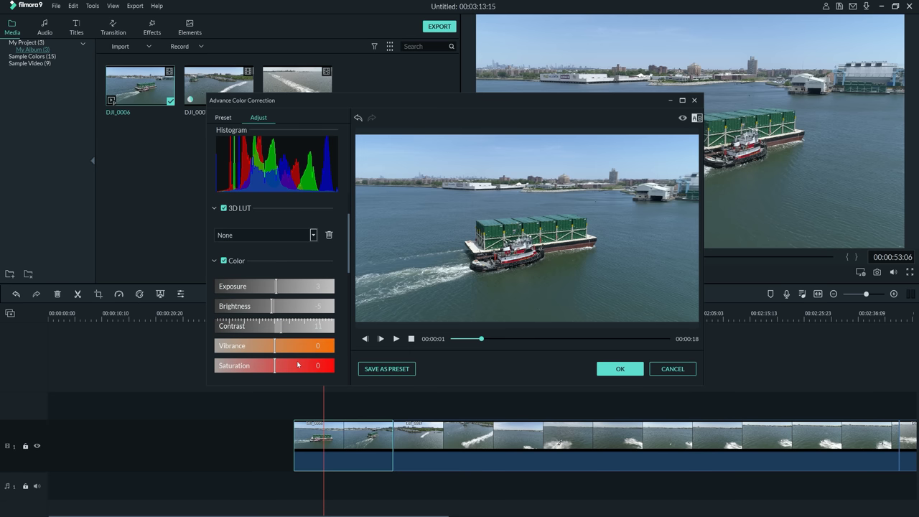
mouse_move(275, 349)
mouse_down()
mouse_move(312, 352)
mouse_move(273, 353)
mouse_move(278, 367)
mouse_move(320, 368)
mouse_move(296, 368)
mouse_move(280, 349)
mouse_move(290, 352)
mouse_up()
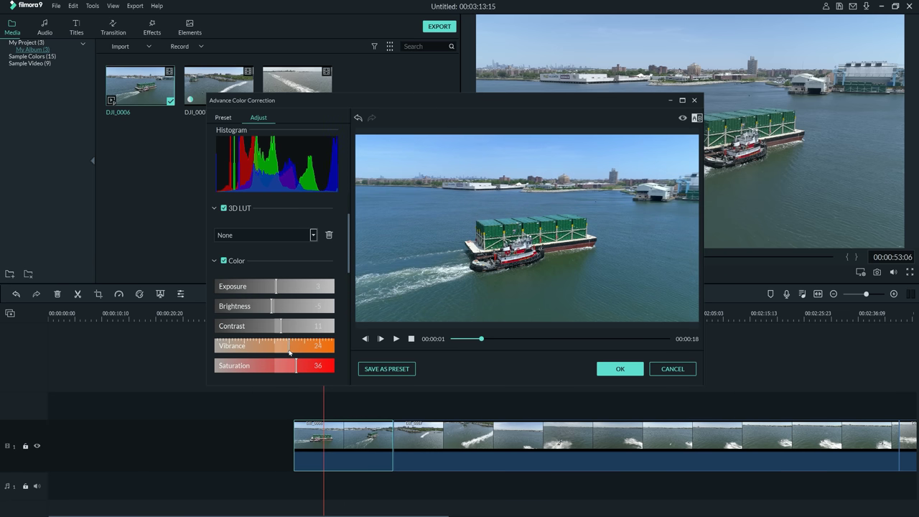
drag(289, 352, 289, 352)
- Lower the clip's highlights to about -40 and set its shadows to 16
scroll(321, 333, down, 3)
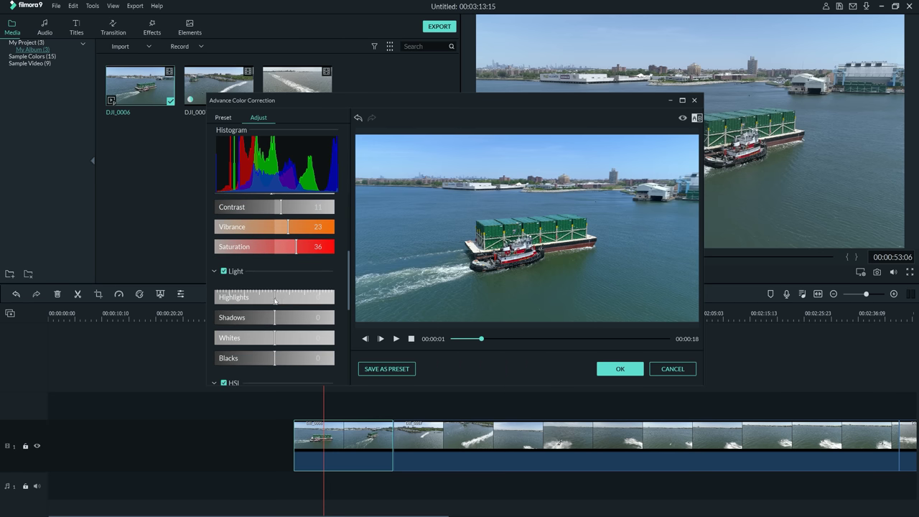
drag(276, 301, 255, 304)
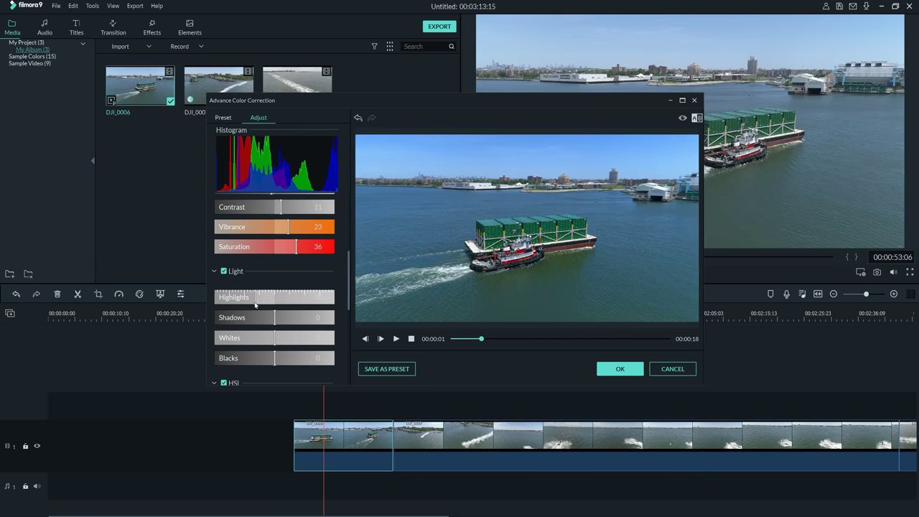
drag(255, 305, 224, 323)
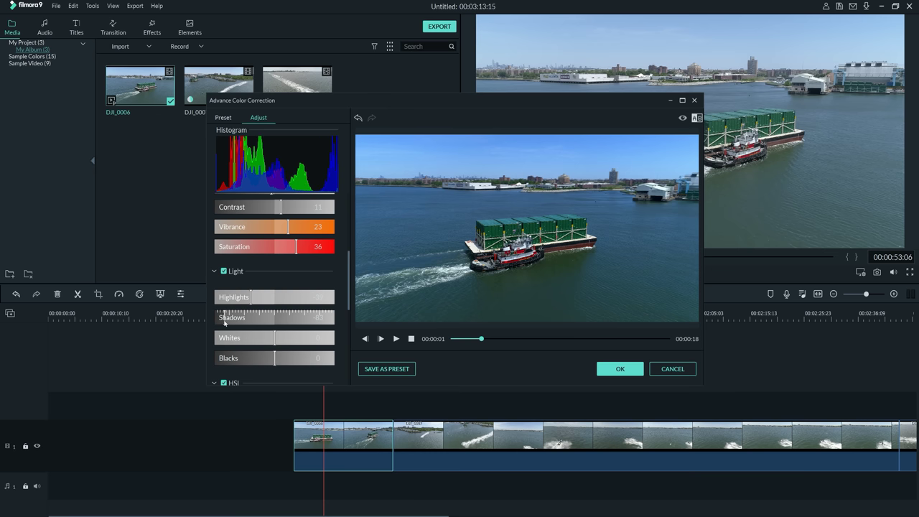
drag(248, 325, 318, 328)
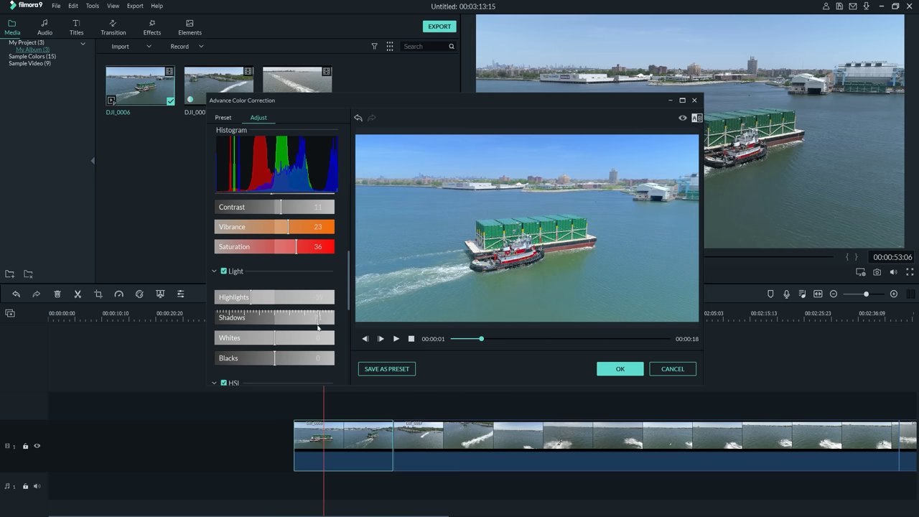
drag(314, 328, 283, 328)
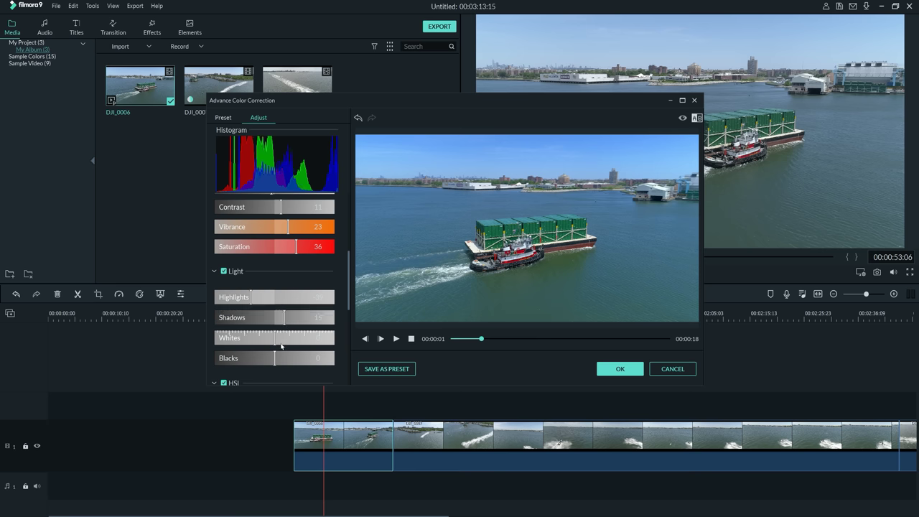
- Check the grade on other frames, adjust the clip's whites slightly and set its blacks to 23
drag(482, 341, 538, 343)
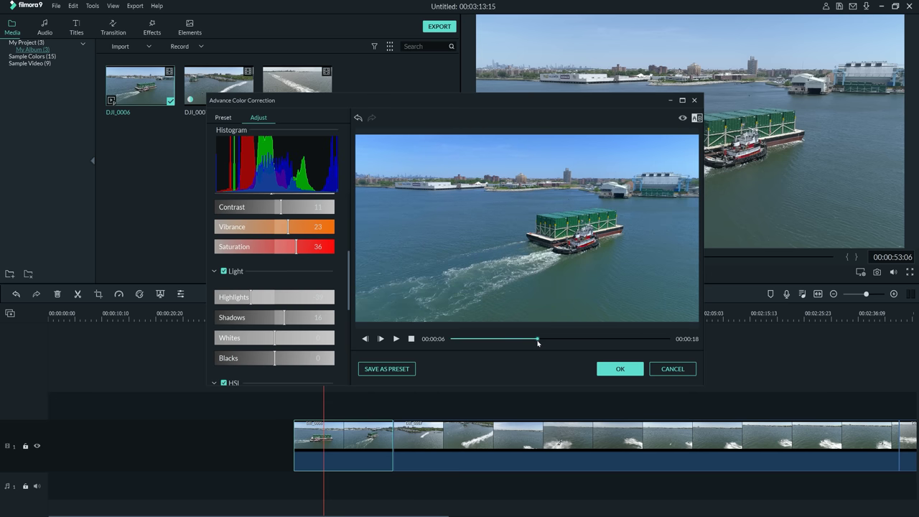
drag(537, 343, 524, 343)
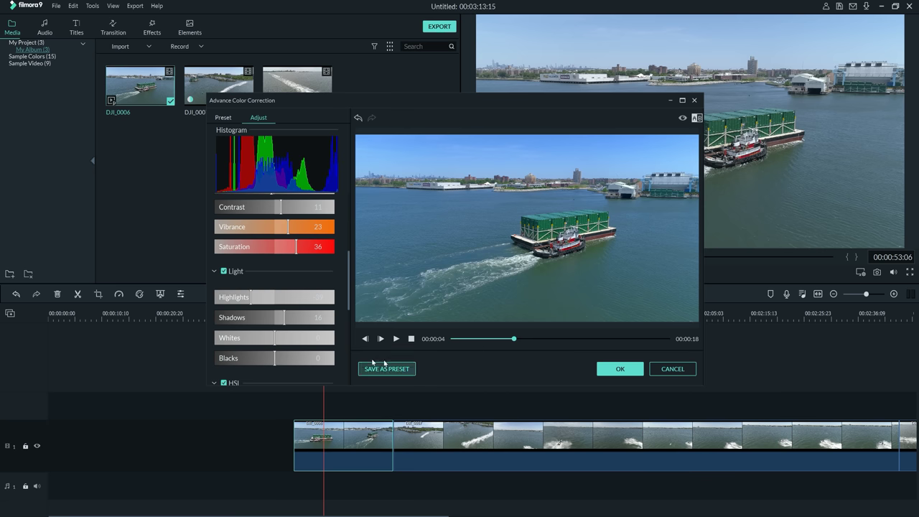
drag(275, 342, 230, 367)
drag(249, 367, 288, 364)
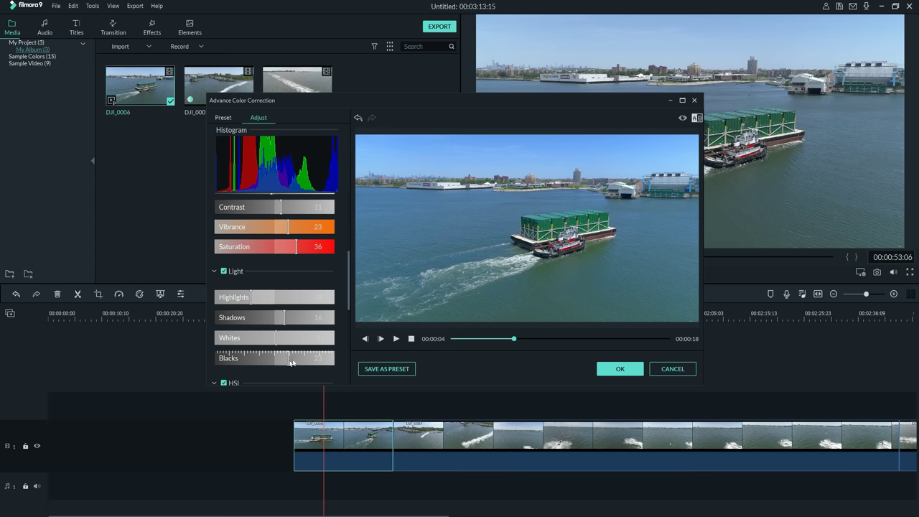
- Look through the HSL and Vignette adjustments and return to the White Balance and 3D LUT settings
drag(350, 308, 350, 332)
scroll(309, 295, down, 2)
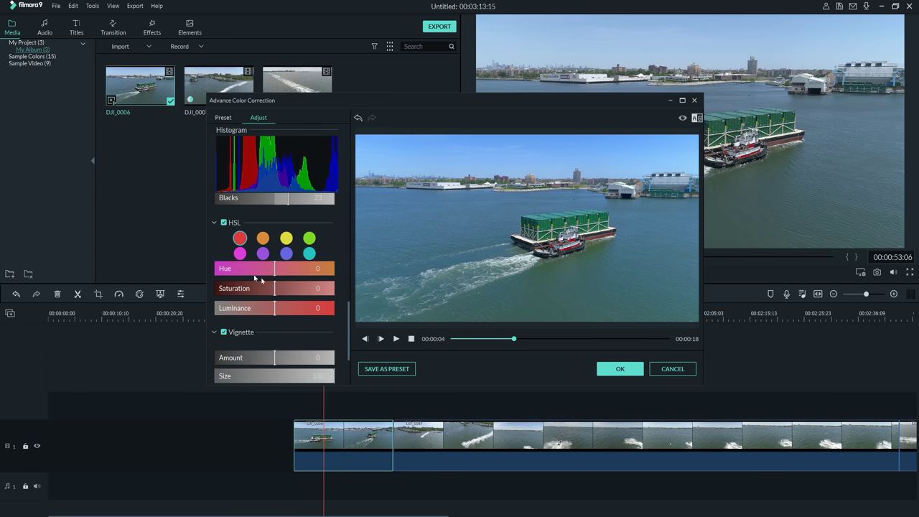
drag(349, 326, 349, 351)
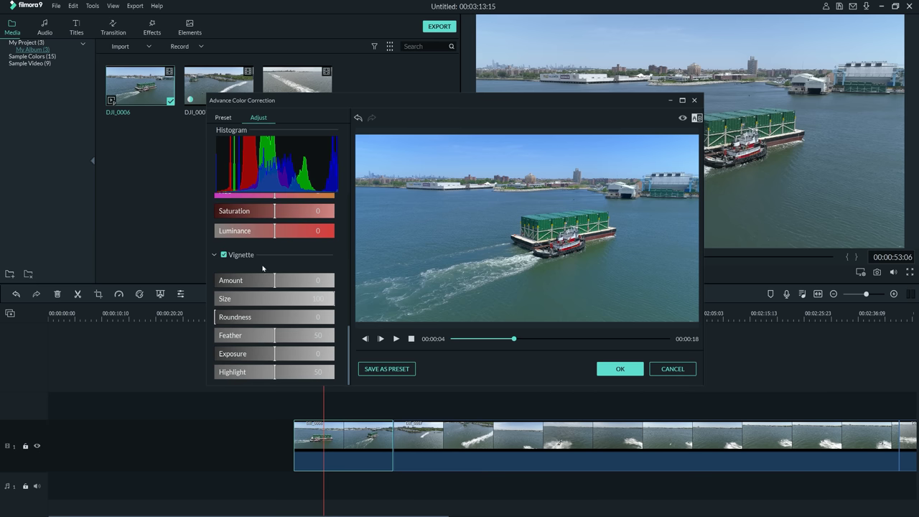
scroll(316, 303, up, 3)
scroll(315, 302, up, 4)
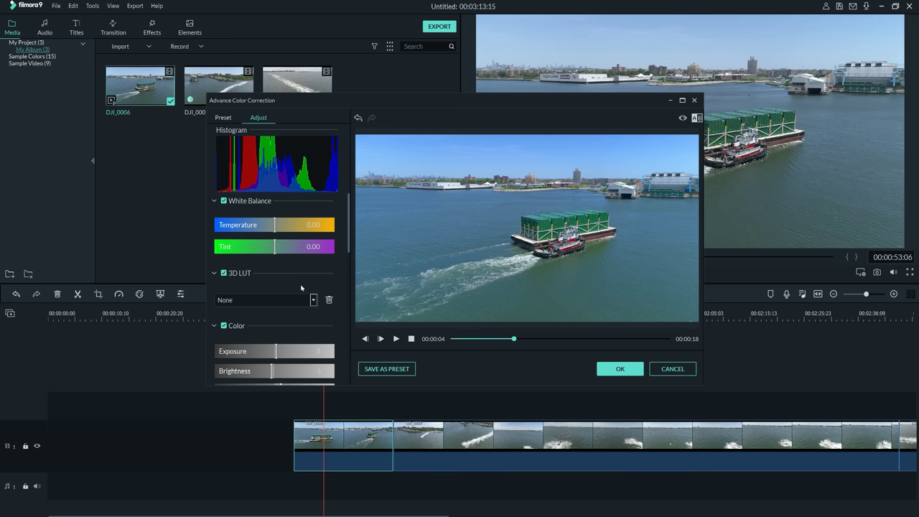
- Start saving the color adjustments as a custom preset and cancel the naming prompt
click(374, 370)
click(379, 228)
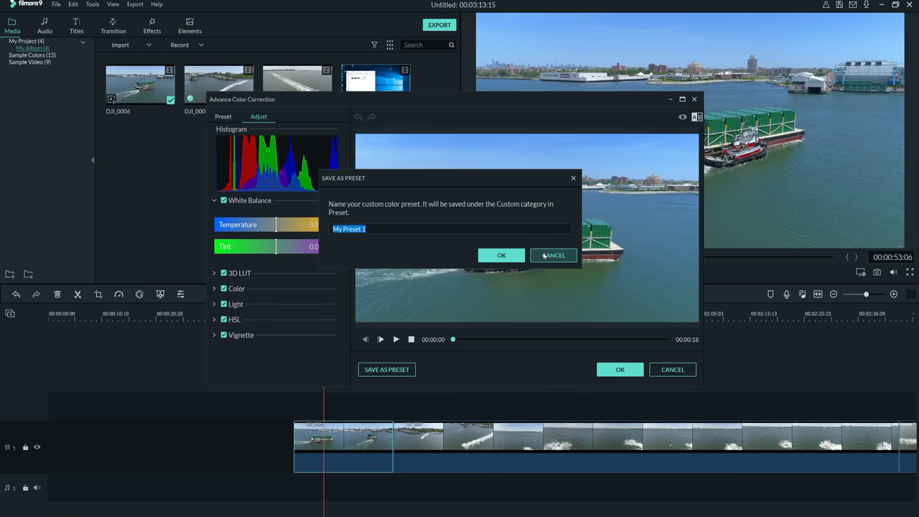
click(554, 255)
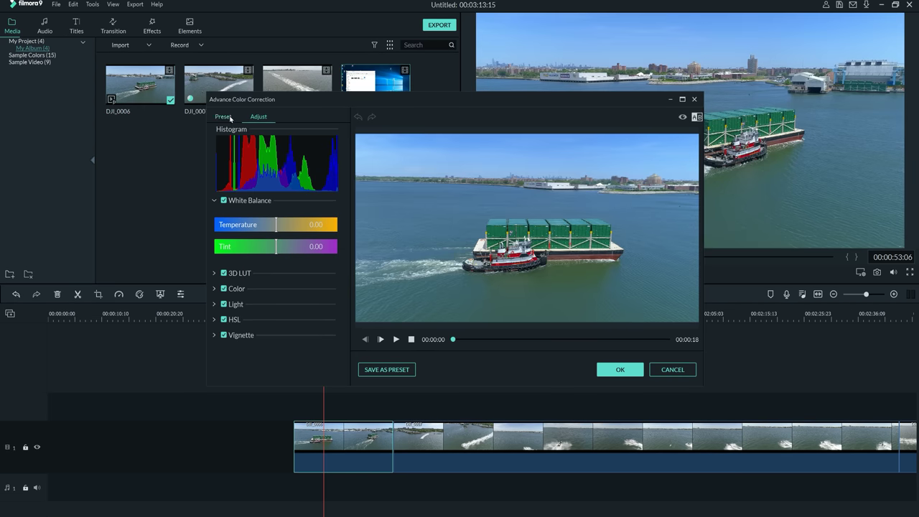
- Look through the custom color presets down to t111111111 and cancel the color correction
click(224, 117)
scroll(246, 147, down, 10)
click(245, 137)
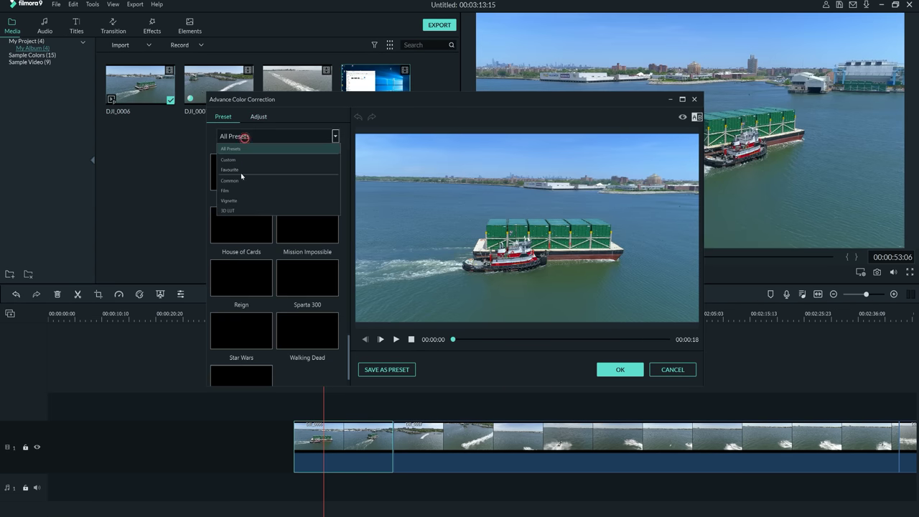
click(244, 160)
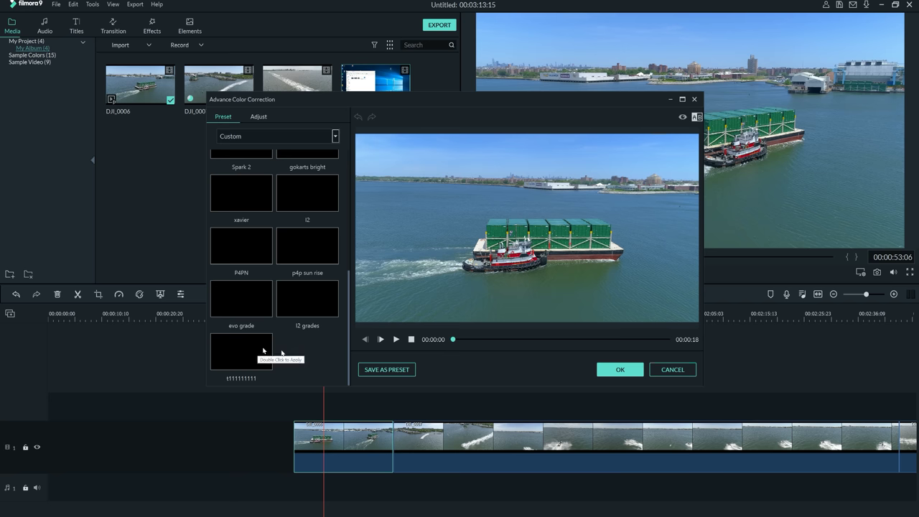
click(659, 371)
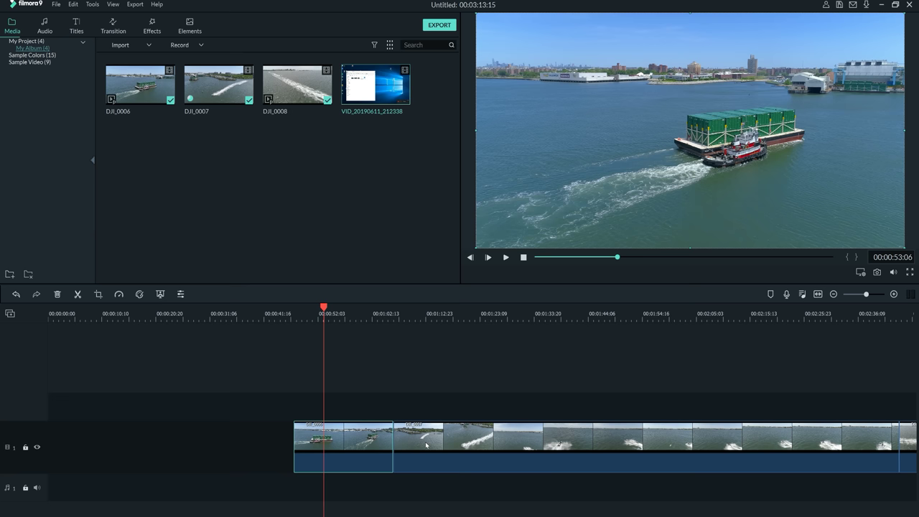
- Open the DJI_0007 clip in Advance Color Correction and preview its frames, stopping at about 00:00:27
double_click(426, 445)
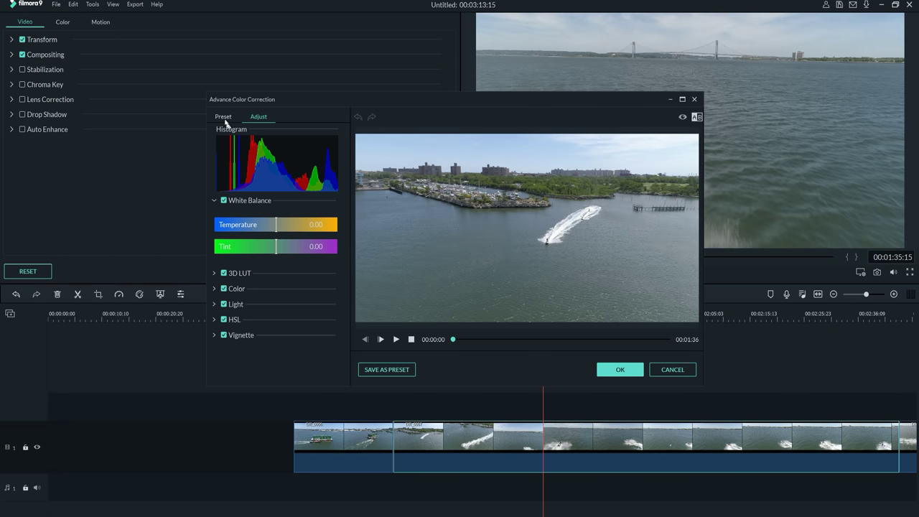
drag(478, 340, 528, 341)
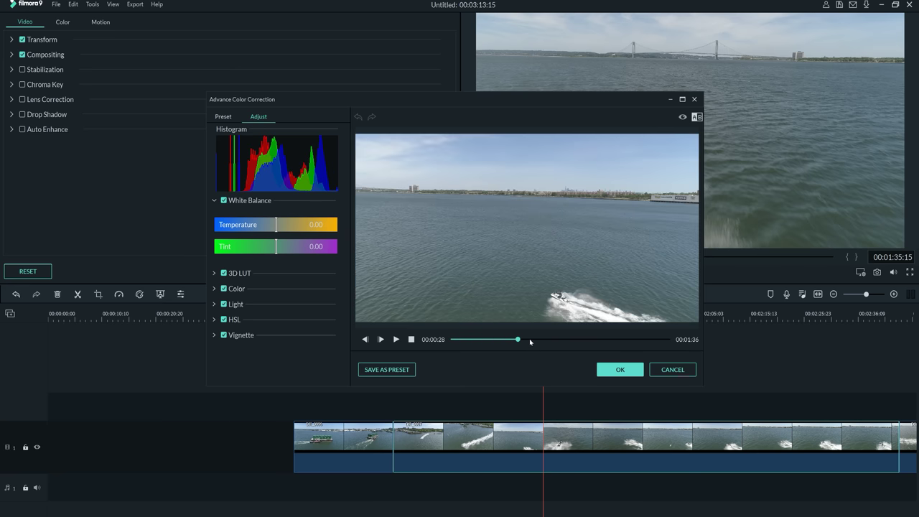
click(530, 340)
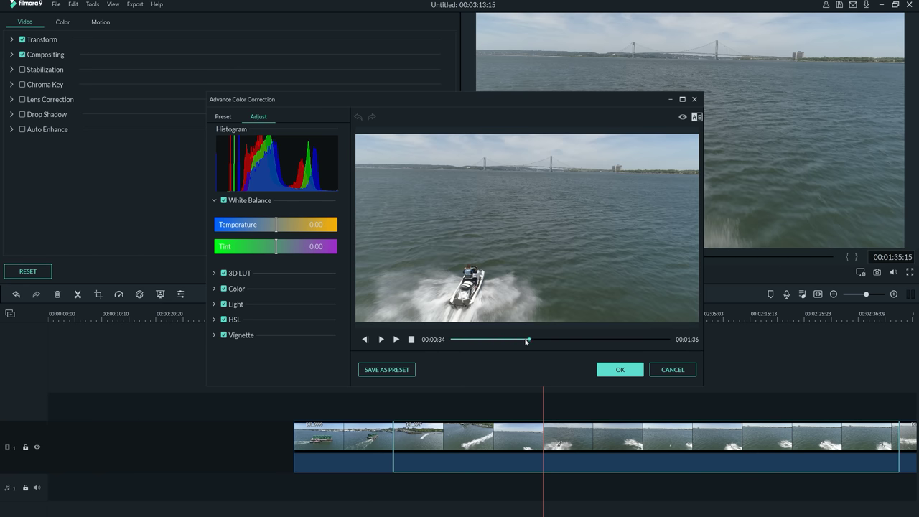
drag(523, 341, 516, 342)
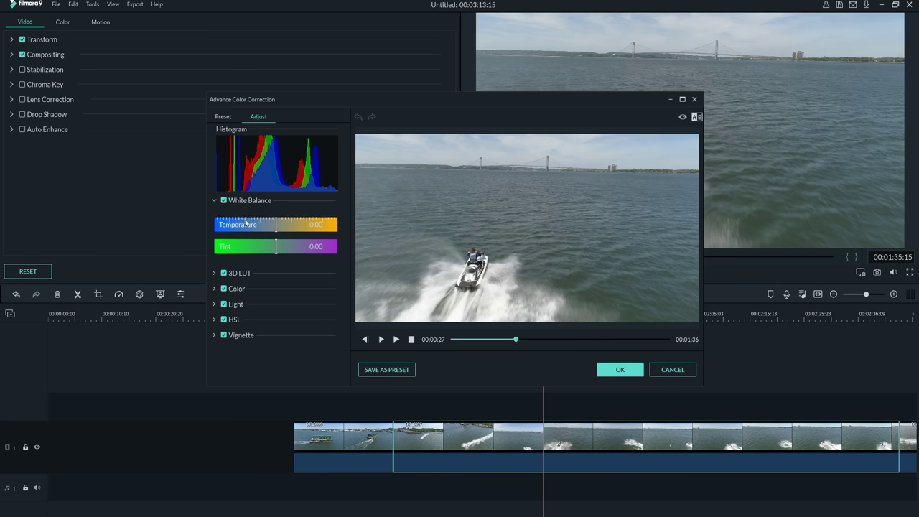
- Apply the custom preset t111111111 to the DJI_0007 clip
click(227, 117)
click(259, 137)
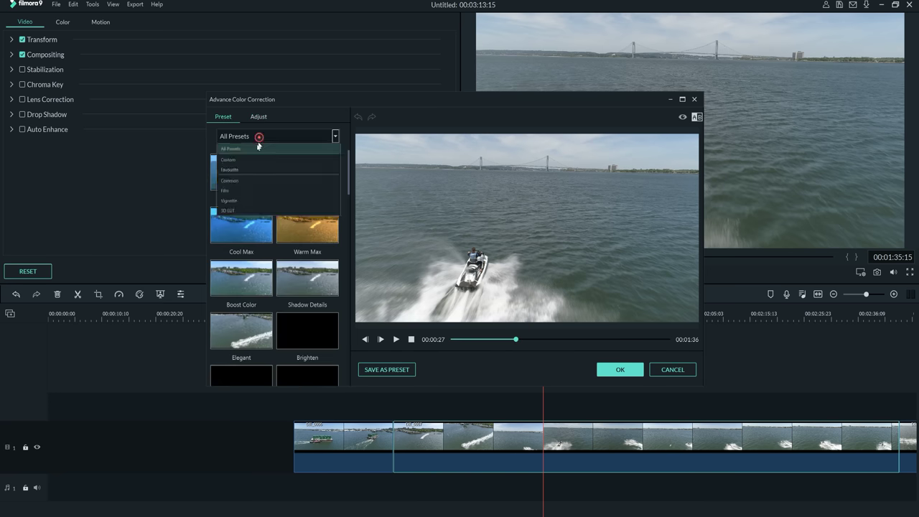
click(237, 160)
scroll(308, 247, down, 3)
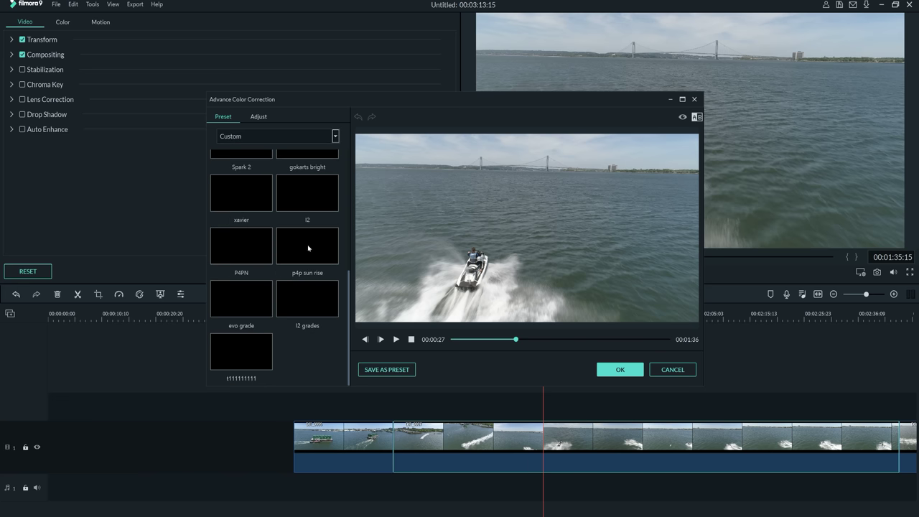
double_click(258, 361)
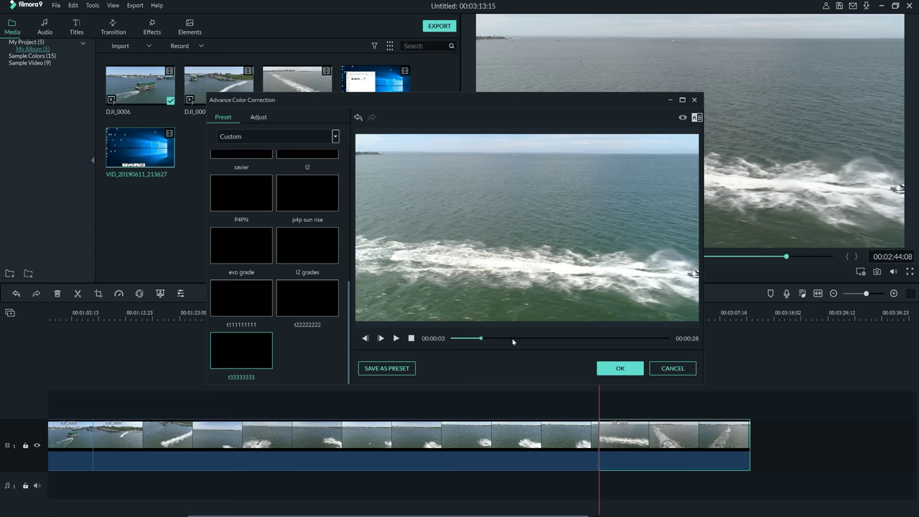
- Check several frames of the DJI_0008 clip with preset t33333333 and accept the color correction
click(513, 342)
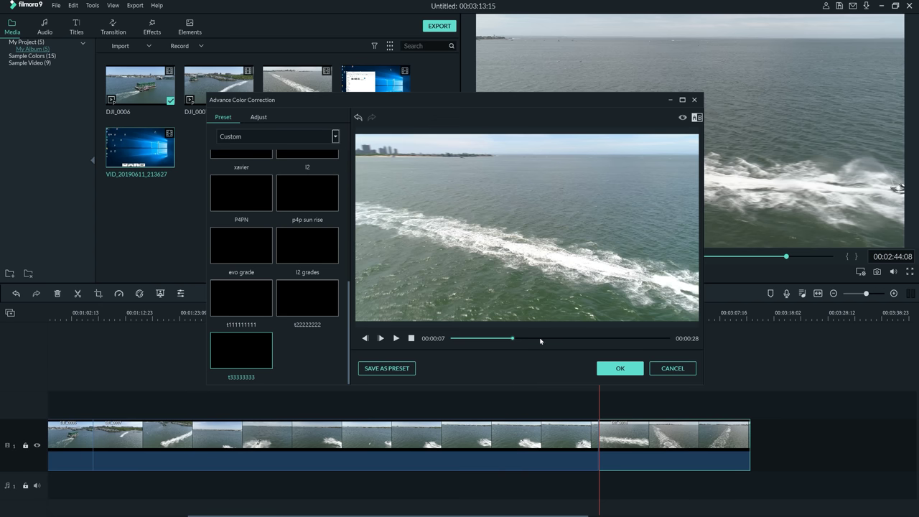
click(547, 341)
click(577, 340)
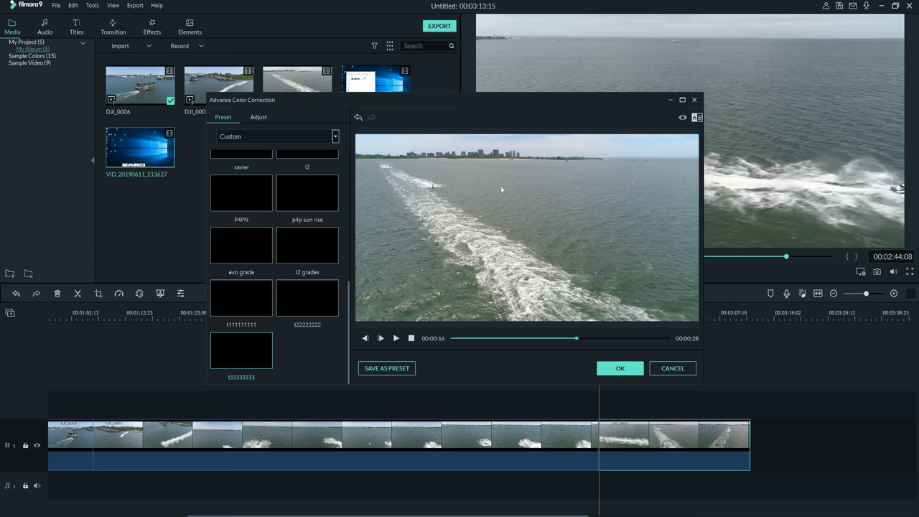
click(621, 369)
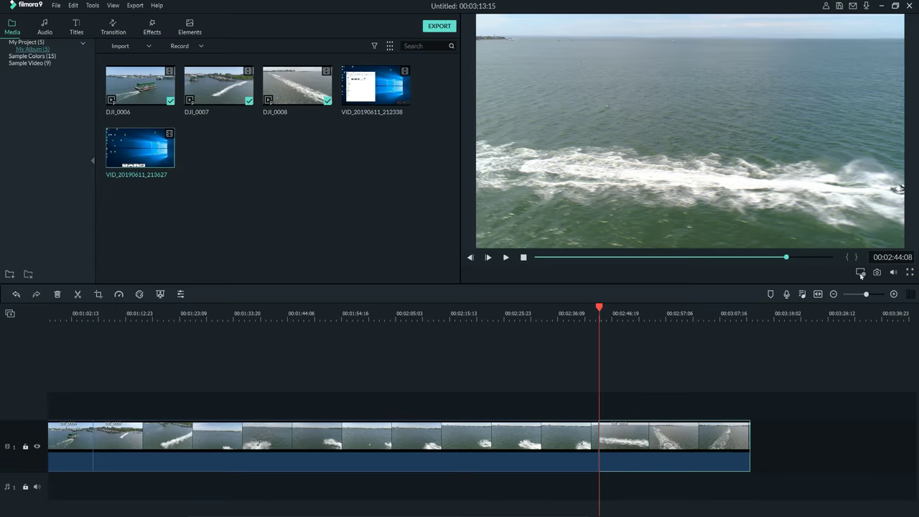
- Set the preview playback quality to 1/4
click(861, 273)
mouse_move(852, 298)
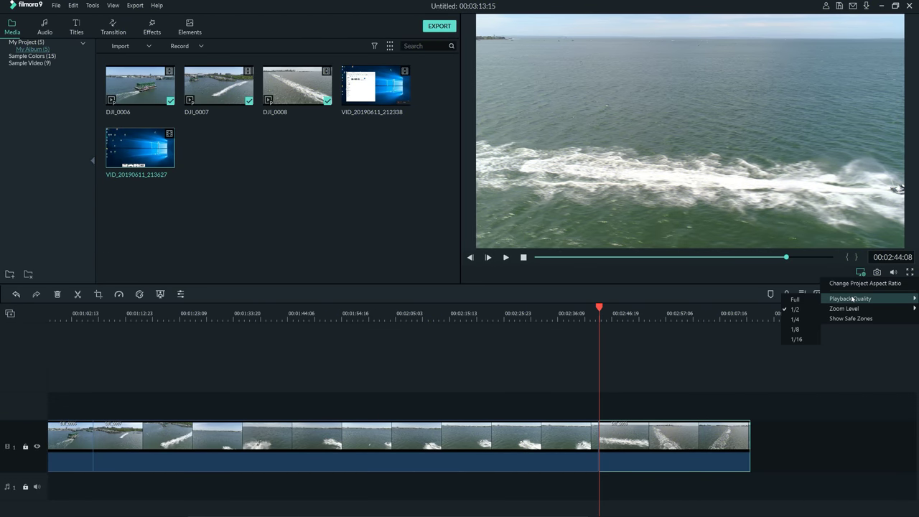
click(798, 321)
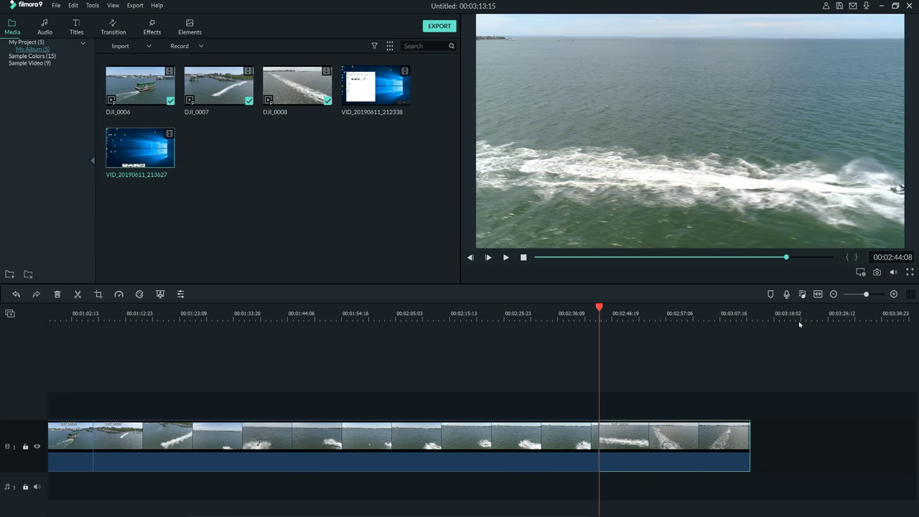
click(862, 272)
- Split the DJI_0008 clip at 00:03:10:06 and ripple delete the part before the cut
click(506, 257)
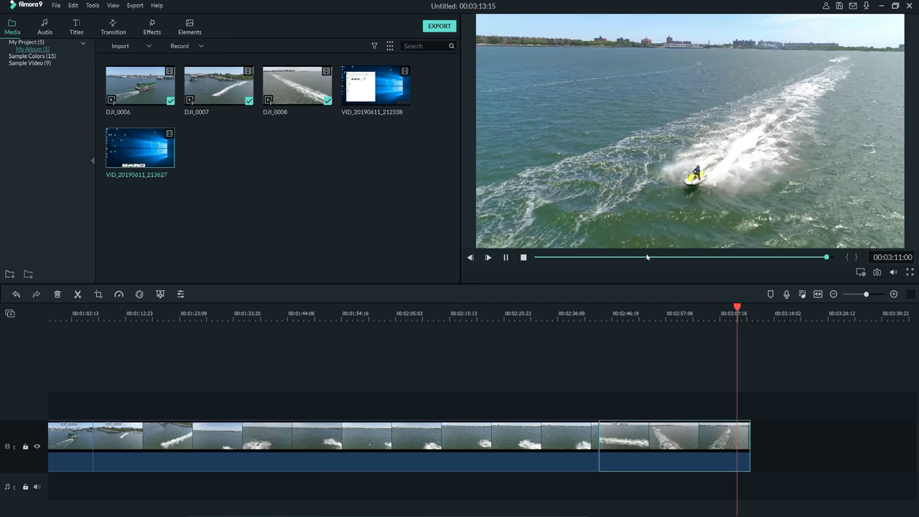
key(space)
click(735, 313)
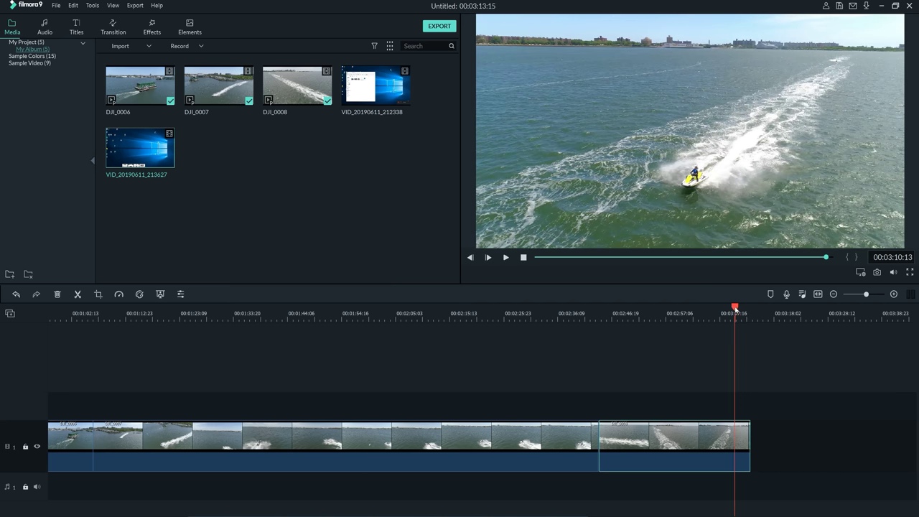
click(734, 311)
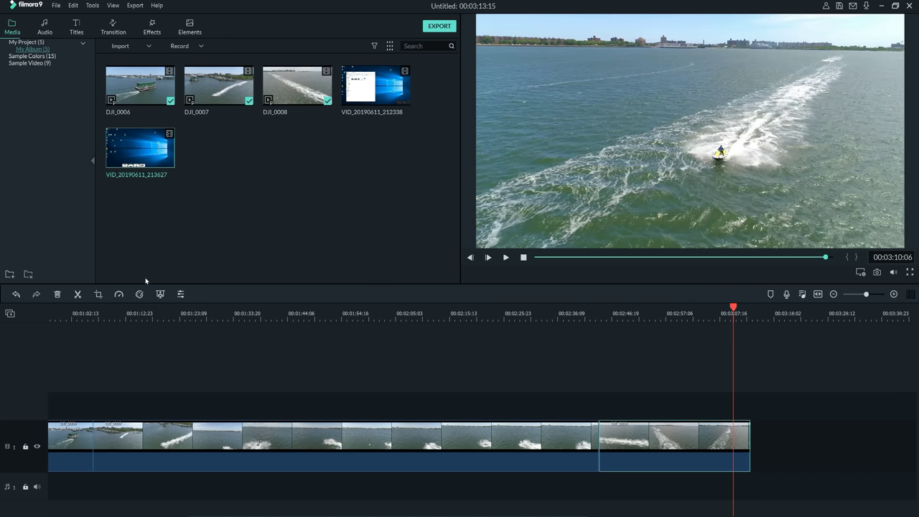
click(78, 296)
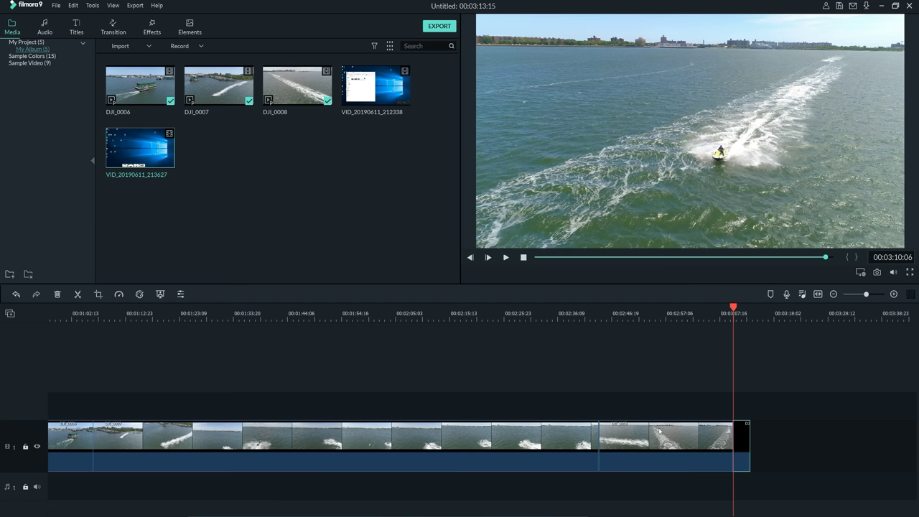
right_click(661, 430)
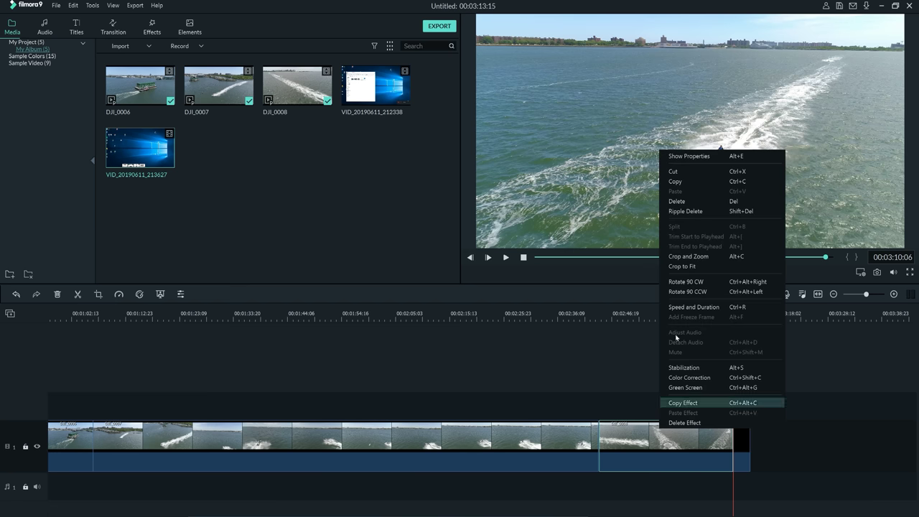
click(680, 212)
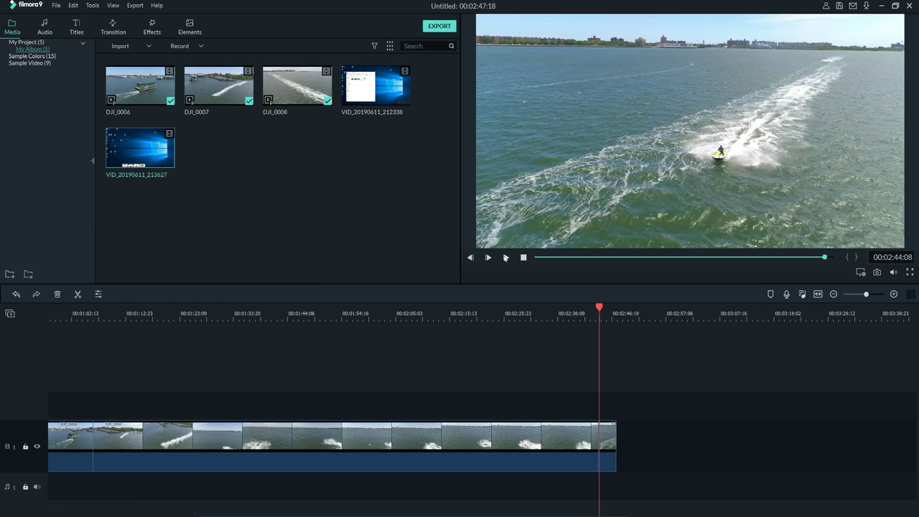
- Play the remaining DJI_0008 piece and trim its end to about 00:02:46:13 on the timeline
click(506, 258)
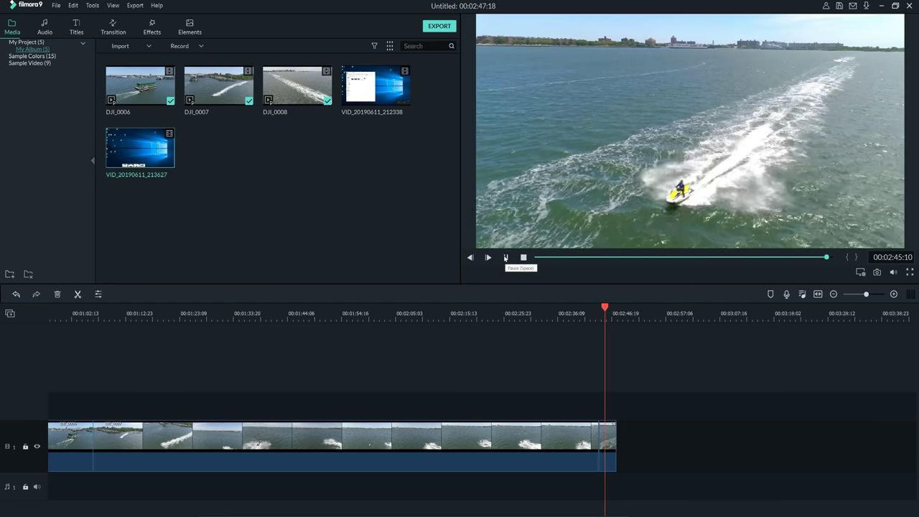
click(614, 434)
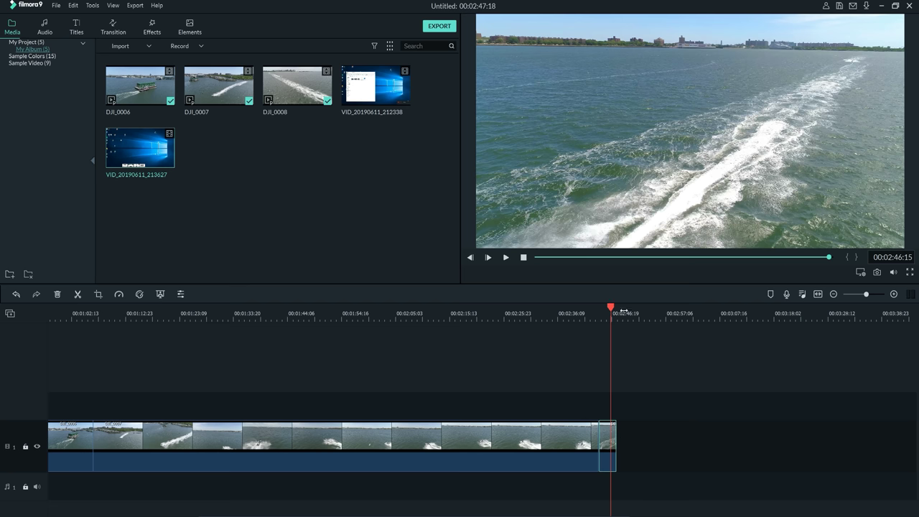
scroll(639, 314, up, 2)
drag(623, 440, 614, 445)
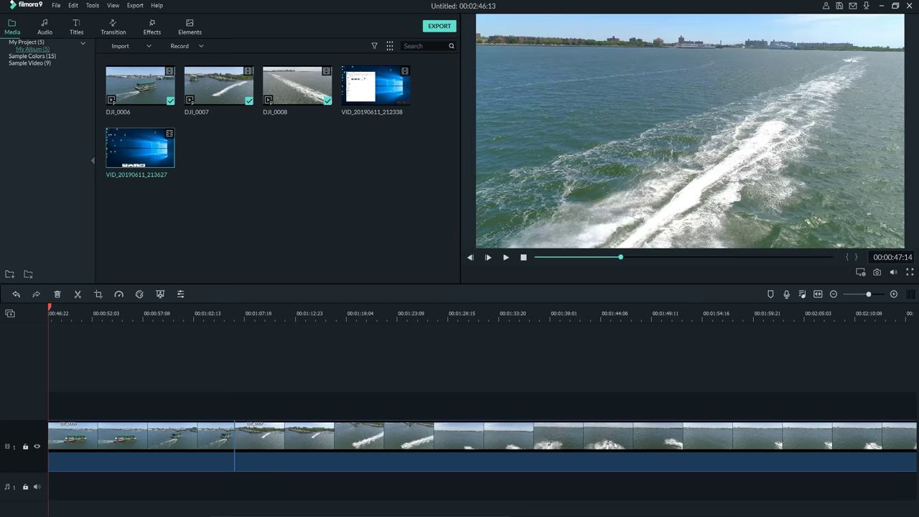
- Shift the clips on the video track to start at about 00:01:21:01 and play the DJI_0006 clip
click(570, 460)
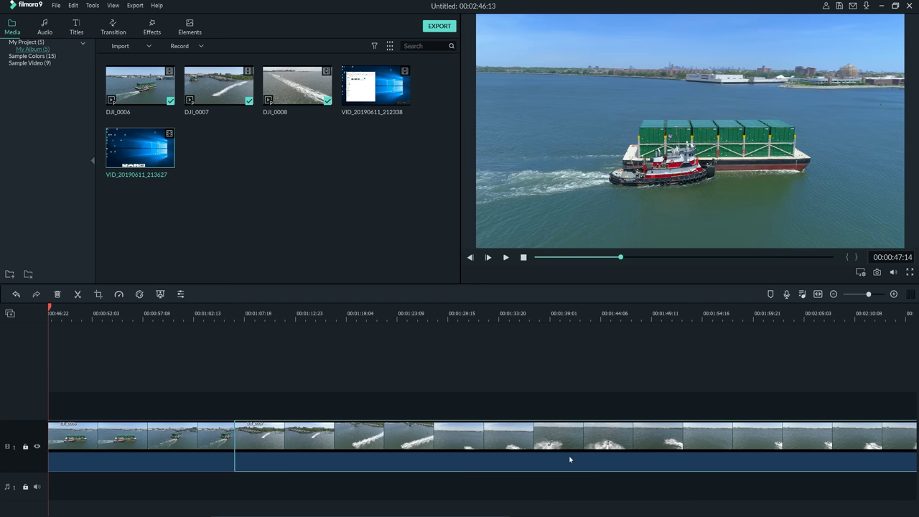
drag(517, 439, 843, 438)
double_click(536, 439)
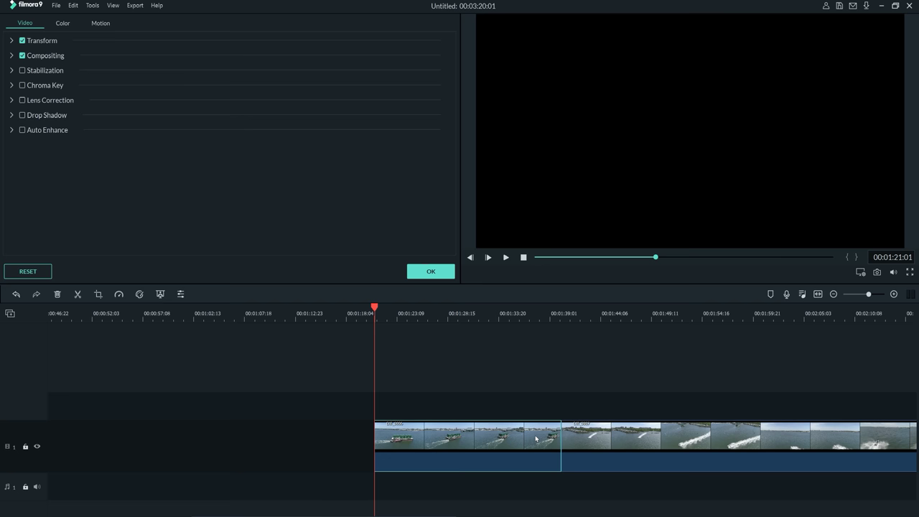
click(505, 258)
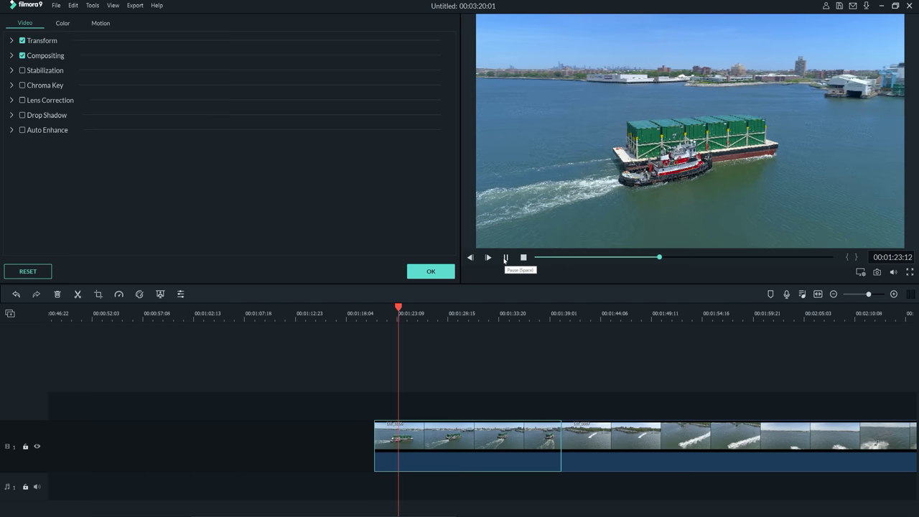
- Play the start of the DJI_0006 clip, split it at about 00:01:23:00, and play on to 00:01:26:02
click(505, 258)
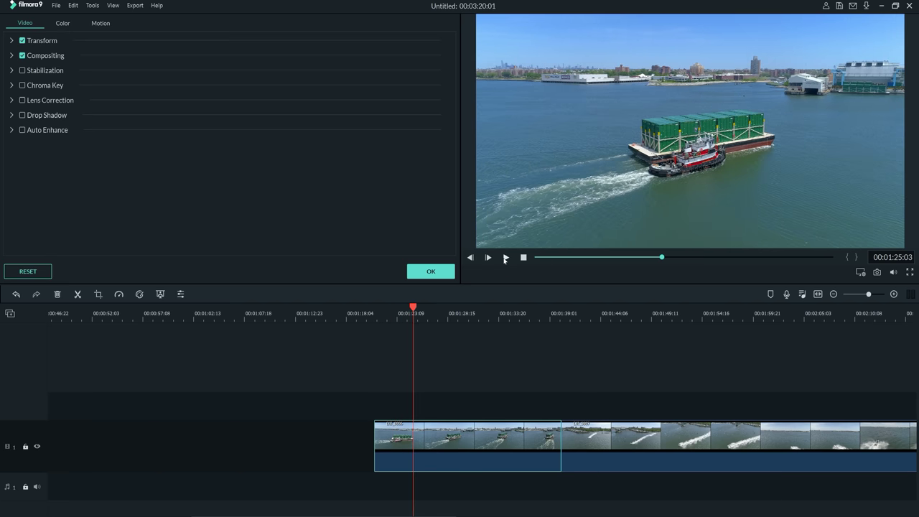
click(506, 258)
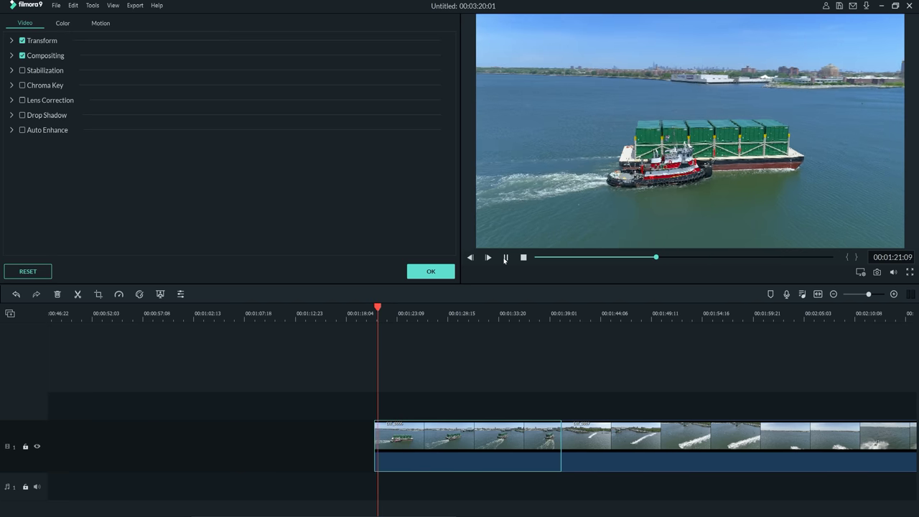
click(505, 258)
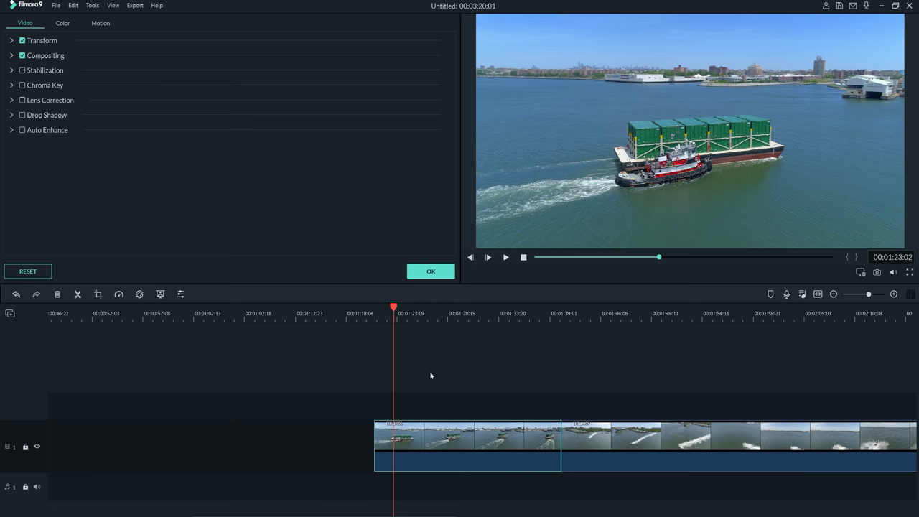
key(ctrl+b)
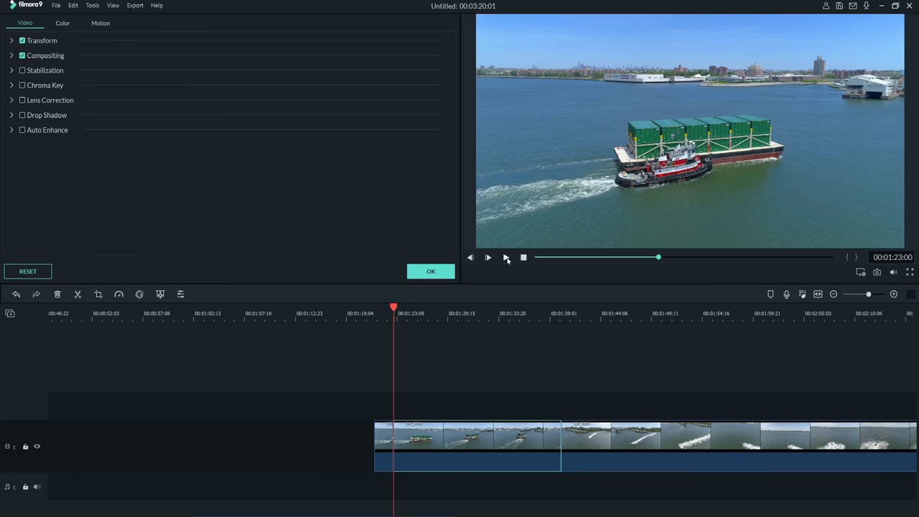
click(506, 257)
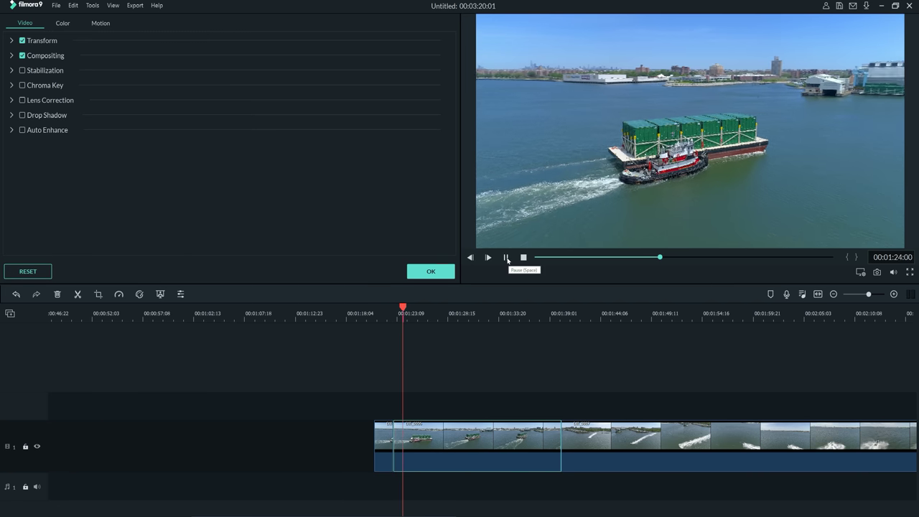
click(506, 258)
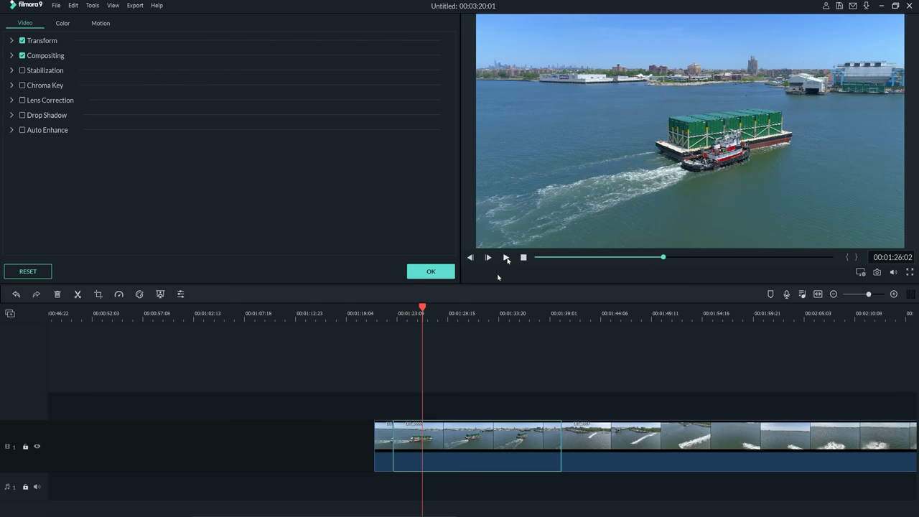
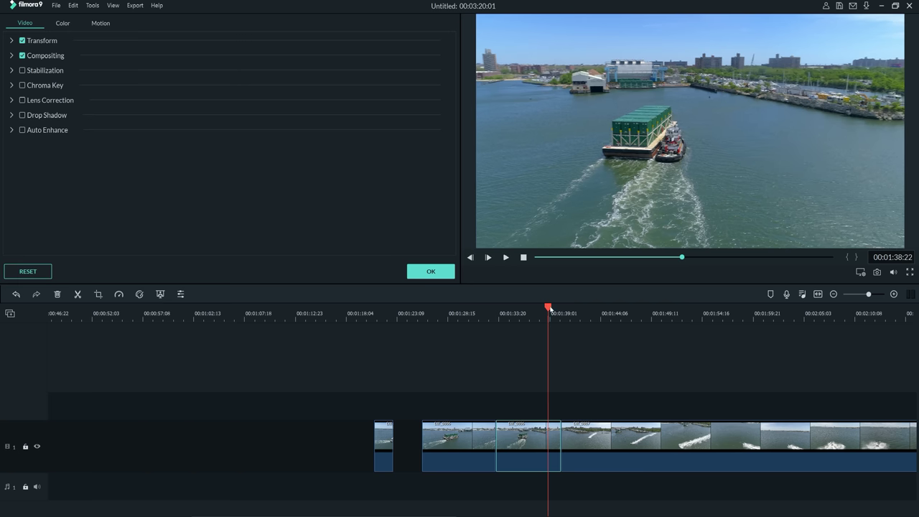
- Play the last DJI_0006 piece and trim its end to about 00:01:36:12 on the timeline
drag(548, 309, 536, 309)
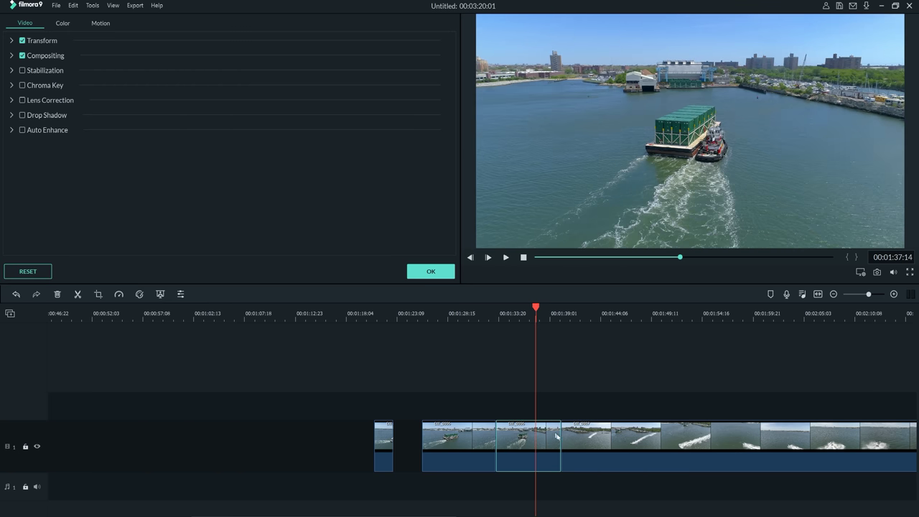
drag(560, 435, 536, 435)
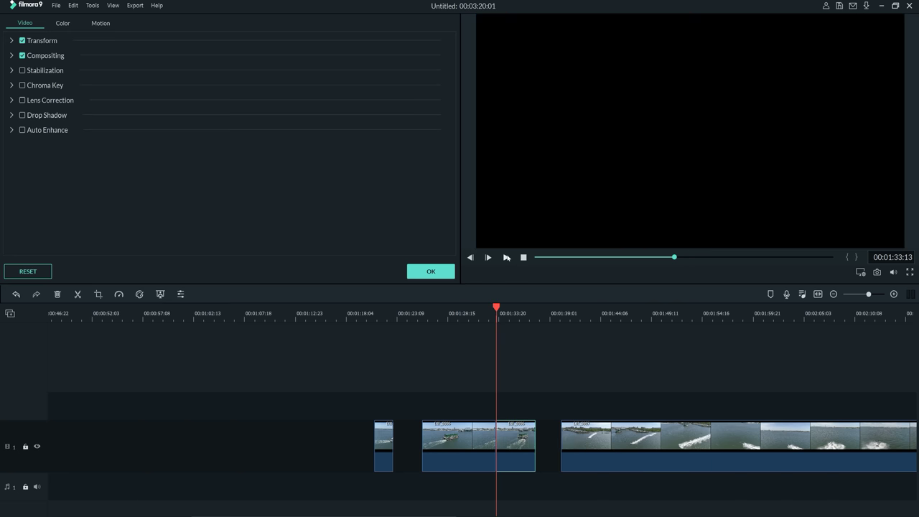
click(507, 257)
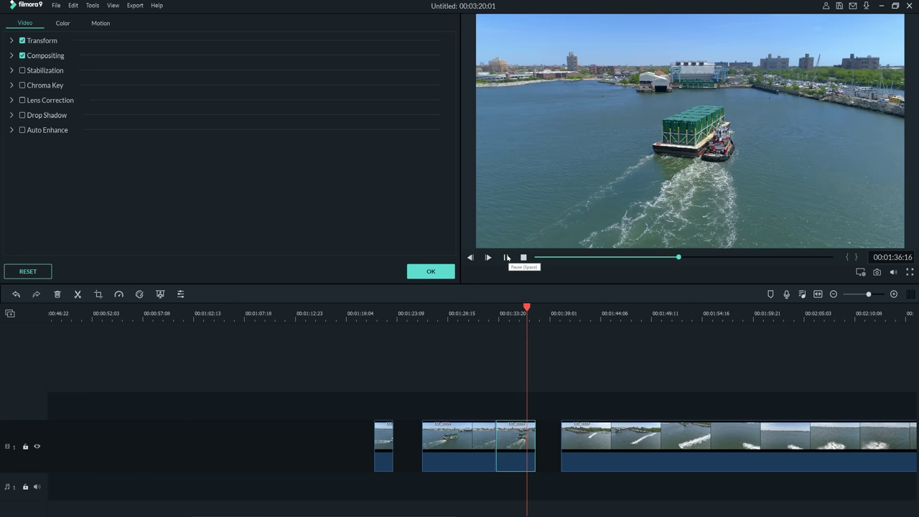
click(507, 257)
drag(536, 435, 525, 435)
- Play the middle DJI_0006 piece from 00:01:26:00 and split it at about 00:01:28:00
click(478, 440)
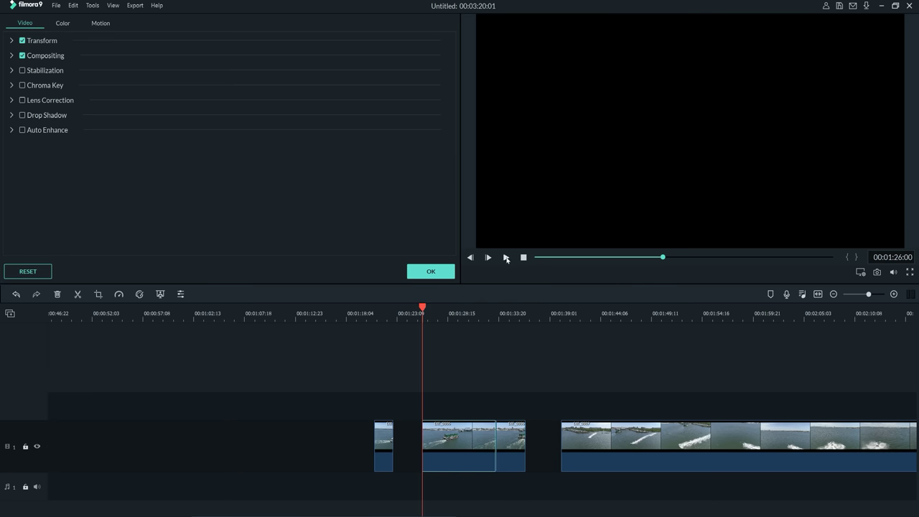
click(506, 257)
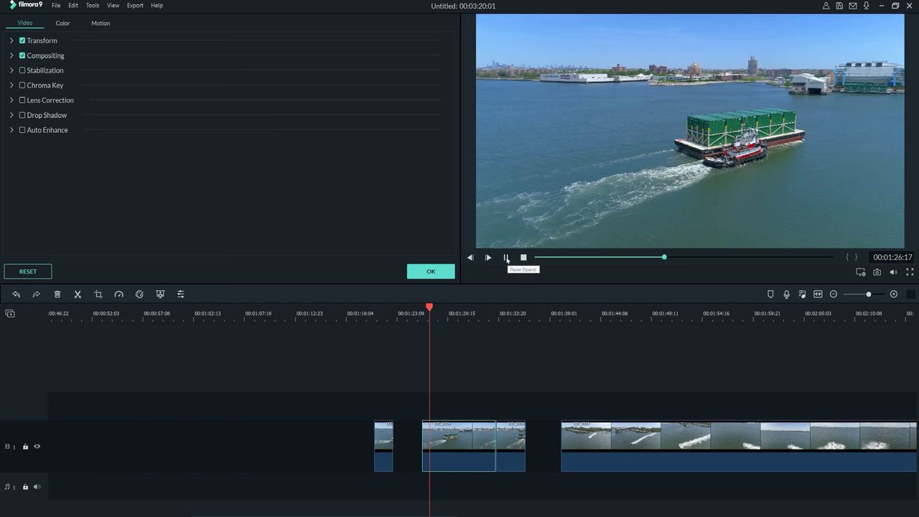
click(506, 257)
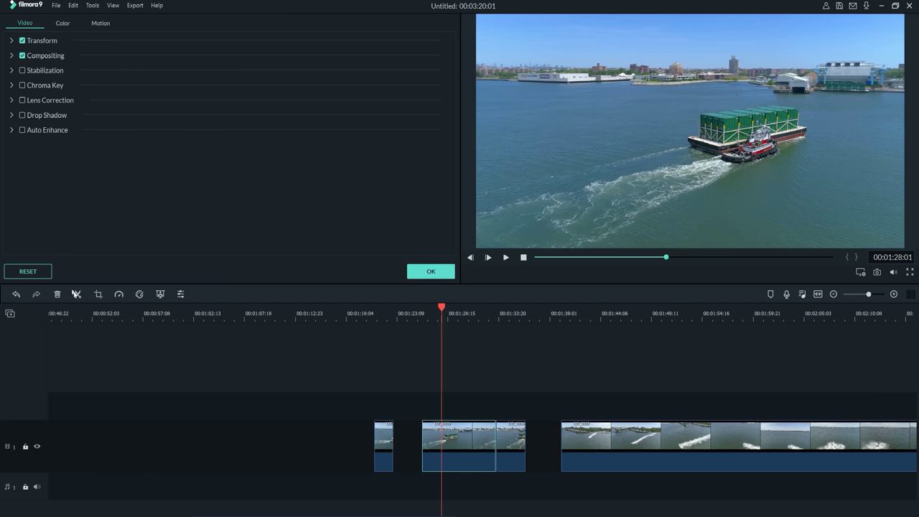
- Play the DJI_0006 pieces from 00:01:21:01 and delete the part directly after the cut at about 00:01:28:00
click(374, 453)
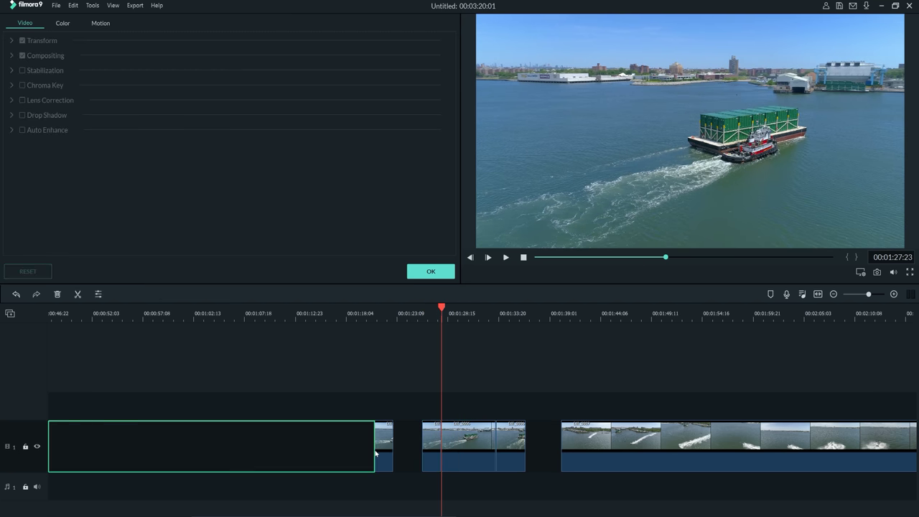
click(379, 448)
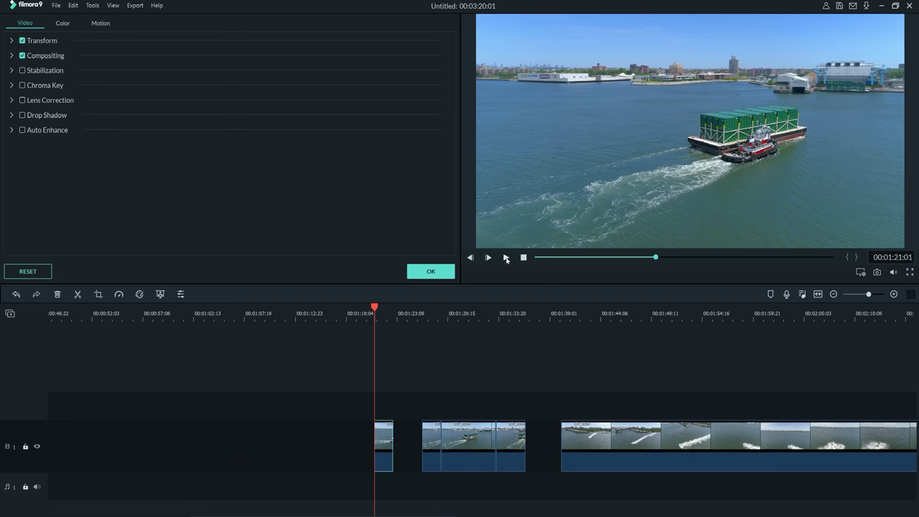
click(507, 257)
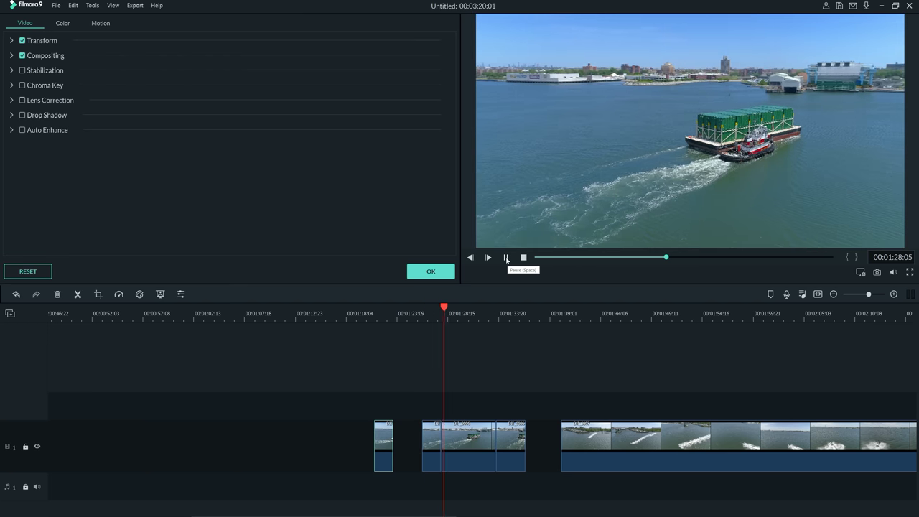
click(506, 258)
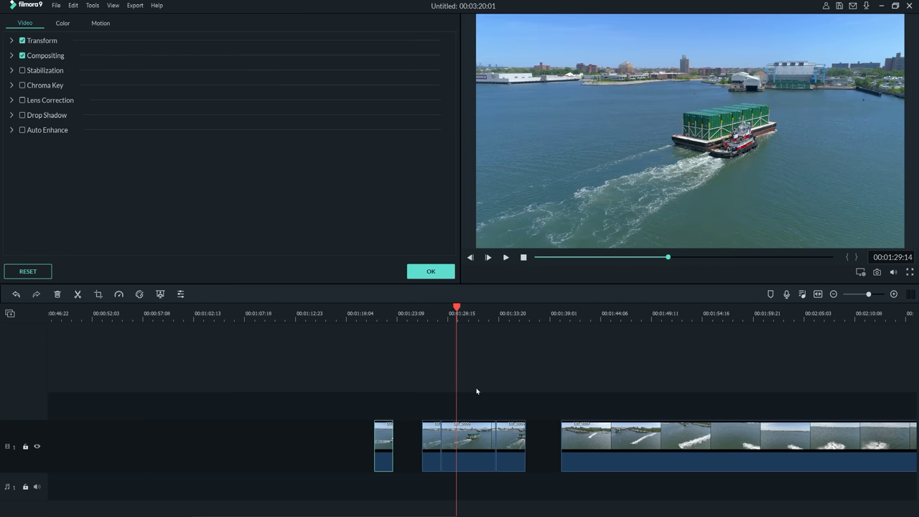
right_click(470, 439)
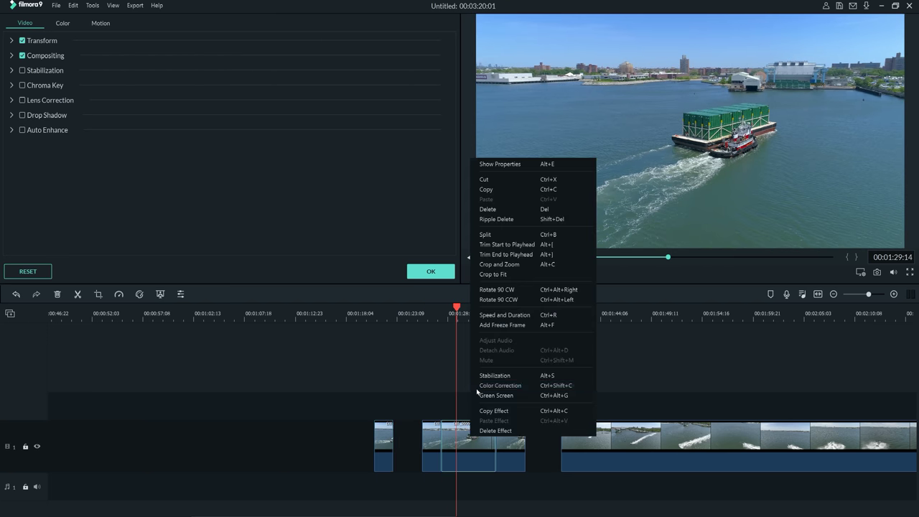
click(491, 211)
- Extend the middle DJI_0006 piece to 00:01:29:03, play it, and trim its end back to about 00:01:28:00
drag(437, 452, 452, 448)
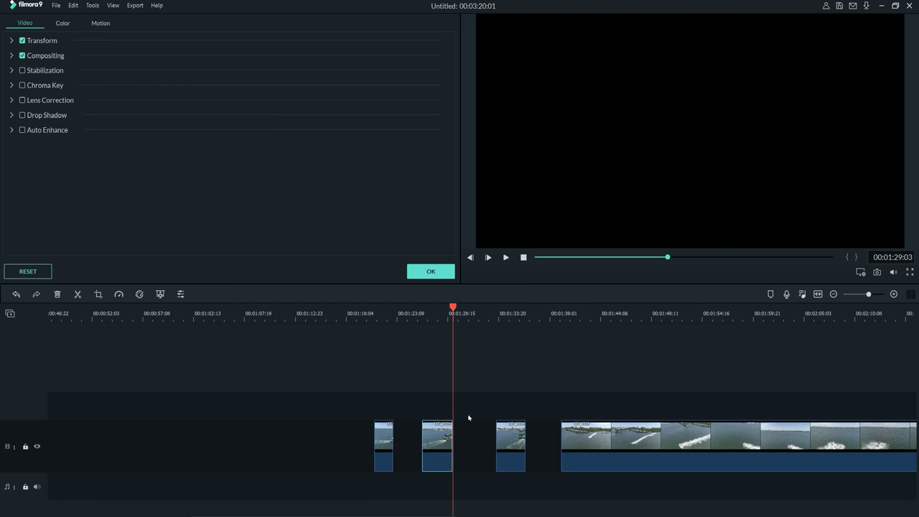
click(505, 258)
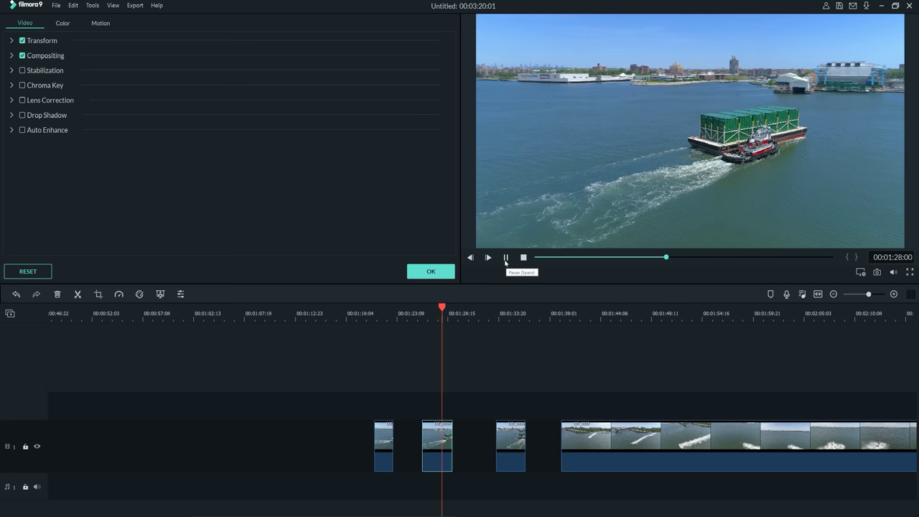
click(506, 257)
drag(446, 439, 441, 439)
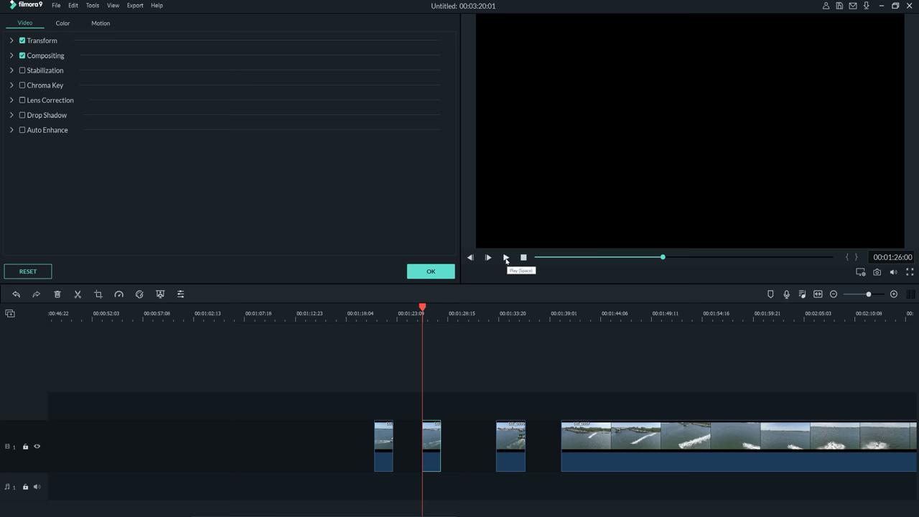
click(505, 259)
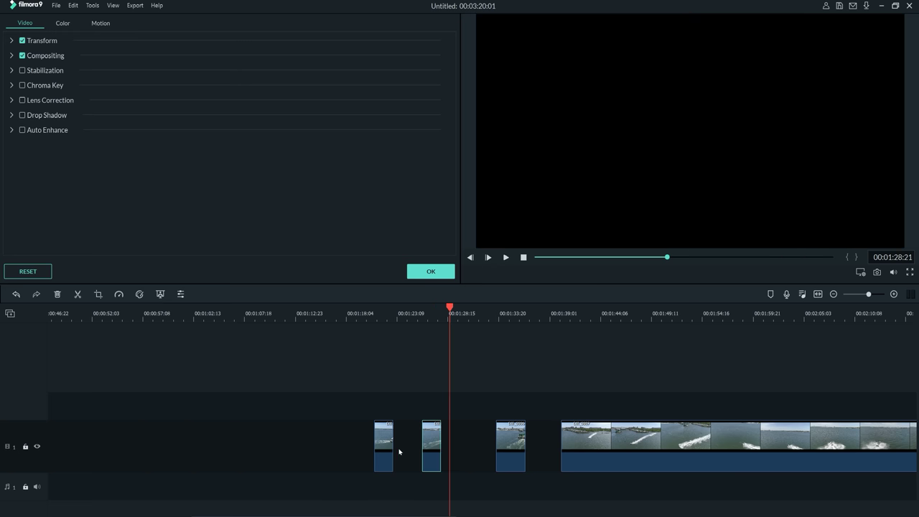
- Remove both gaps between the three DJI_0006 pieces so that they sit back to back
click(399, 451)
click(423, 455)
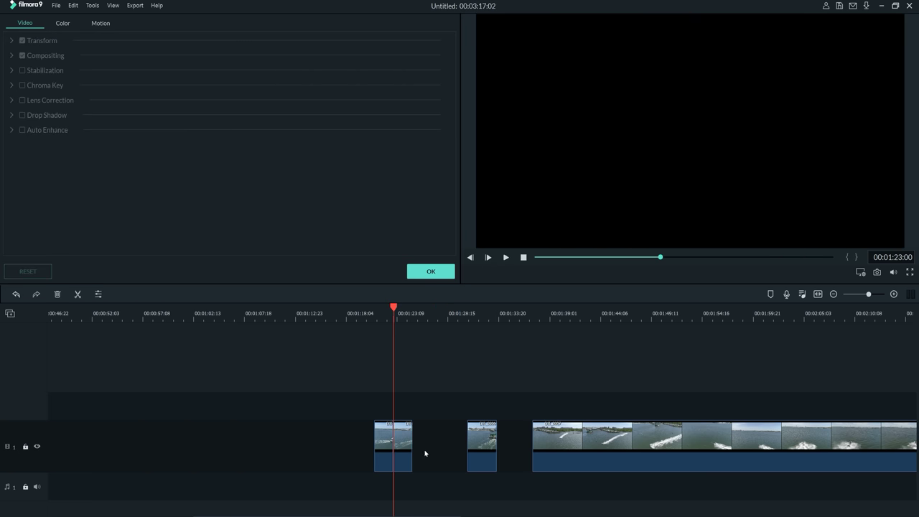
right_click(428, 450)
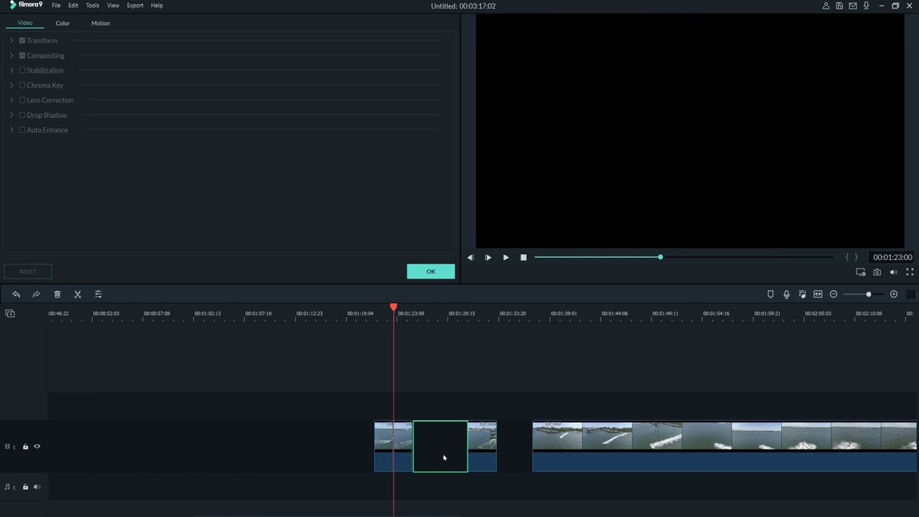
key(Delete)
right_click(441, 450)
click(455, 464)
click(463, 460)
- Split the DJI_0007 clip at 00:01:33:06 and move its short first part directly against the last DJI_0006 piece
click(489, 457)
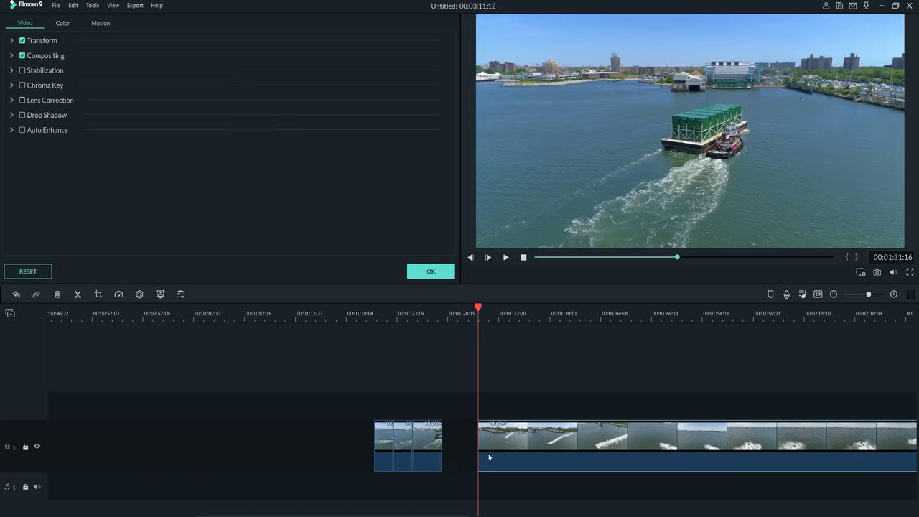
click(505, 259)
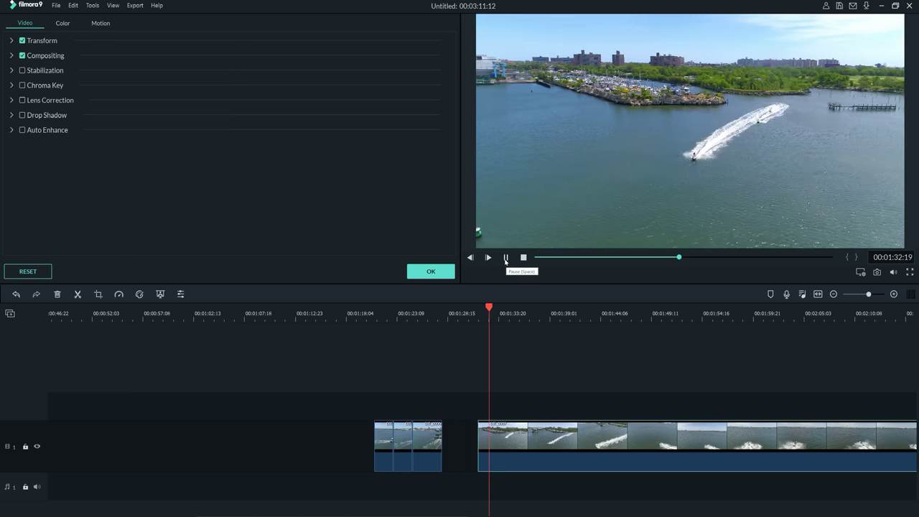
click(77, 294)
click(465, 445)
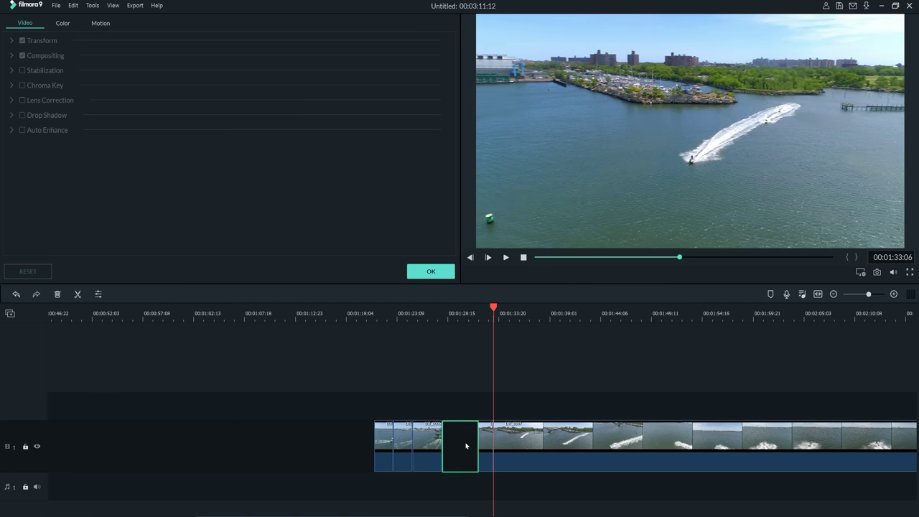
drag(486, 441, 449, 441)
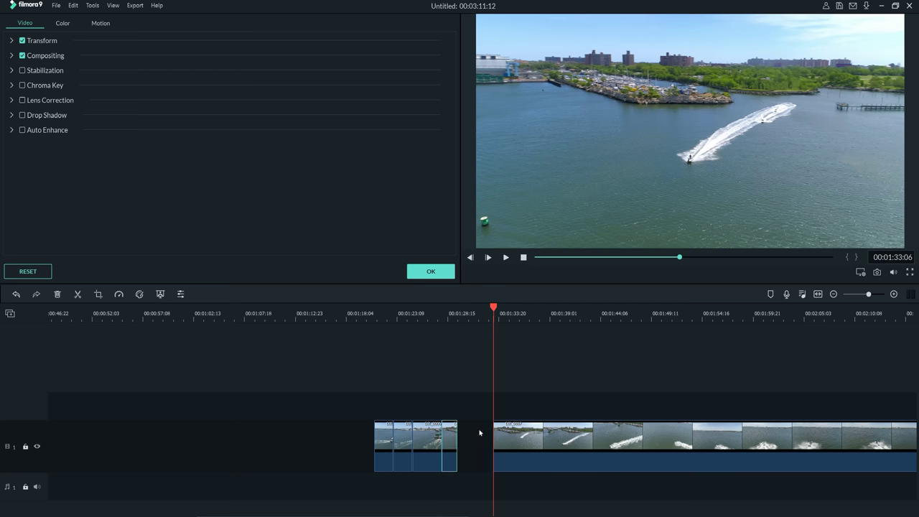
- Play the remaining DJI_0007 clip from its start at 00:01:33:06 and split it at 00:01:43:04
click(506, 258)
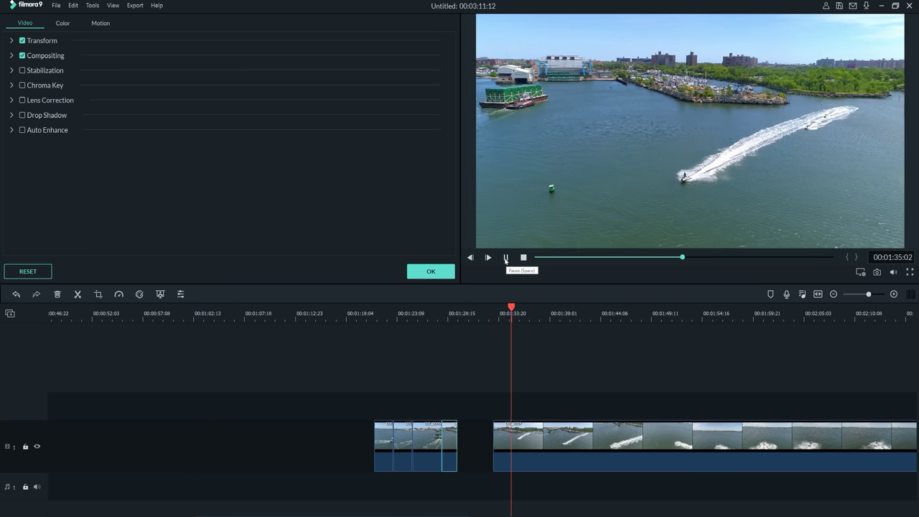
click(505, 258)
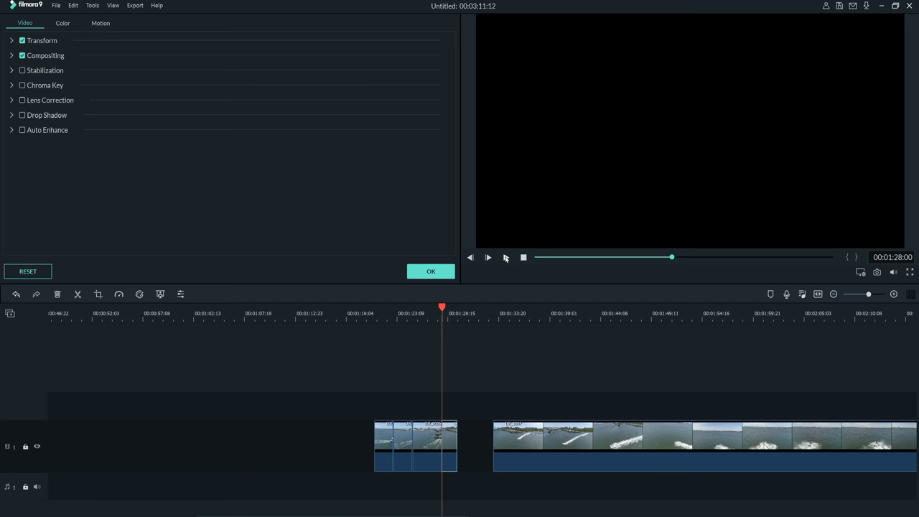
click(506, 258)
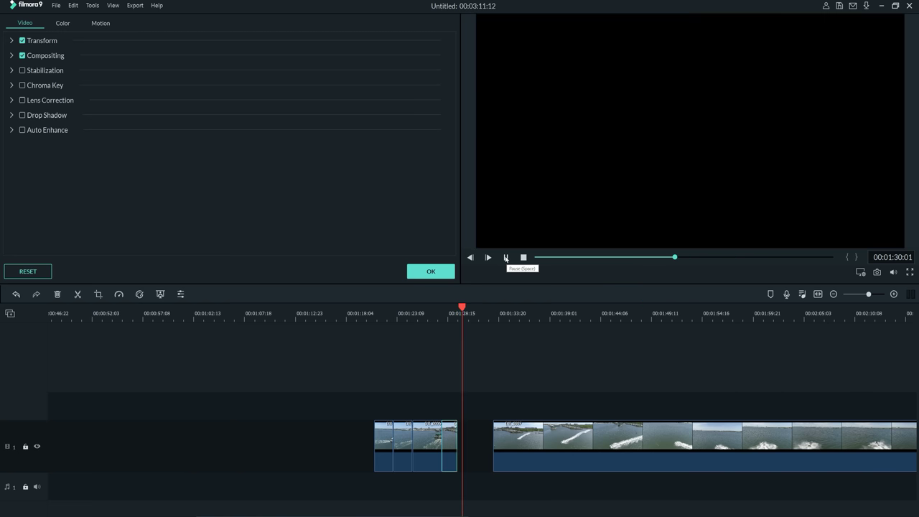
click(507, 258)
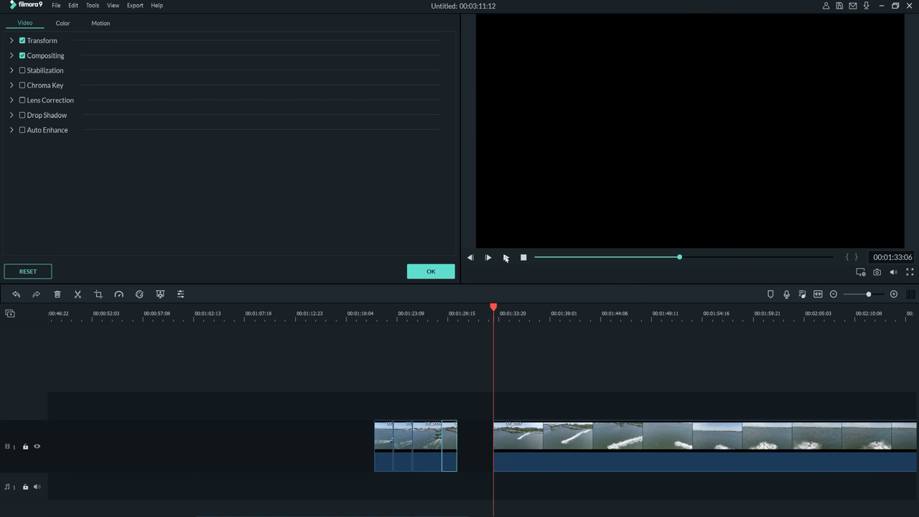
click(505, 258)
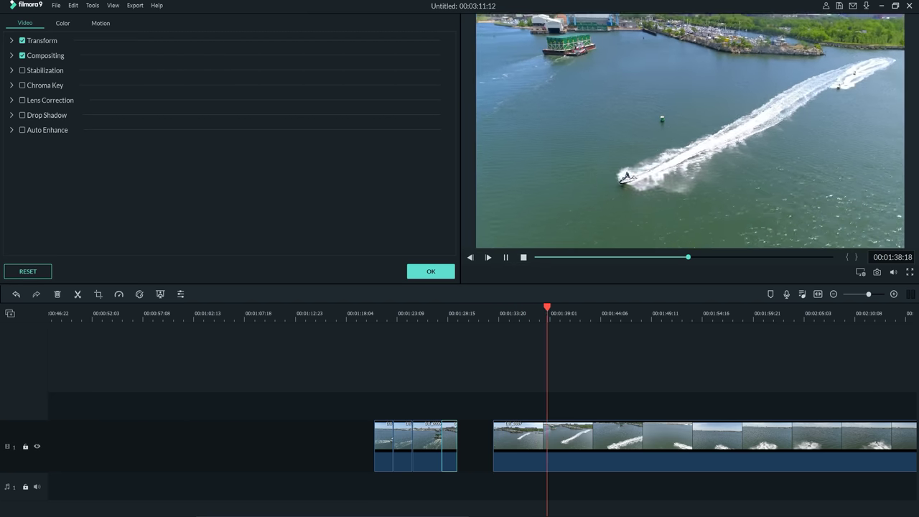
scroll(499, 396, down, 3)
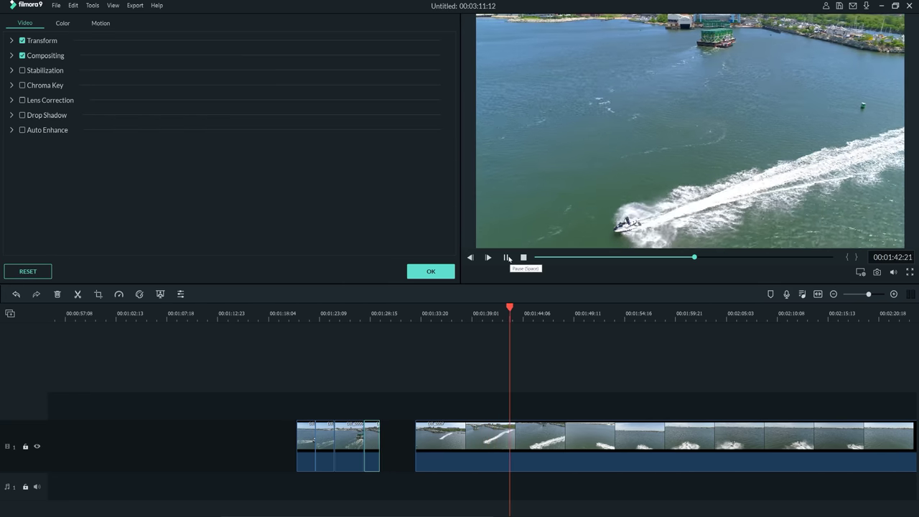
click(508, 258)
click(540, 435)
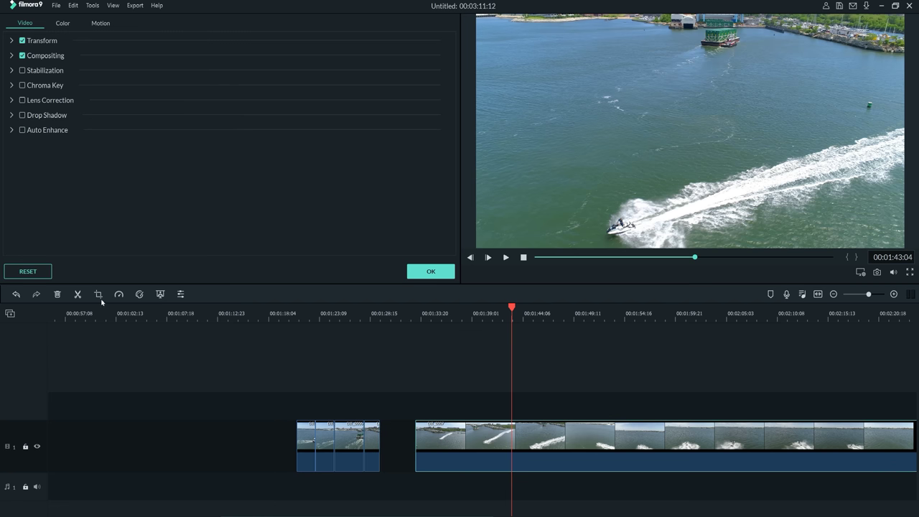
click(78, 295)
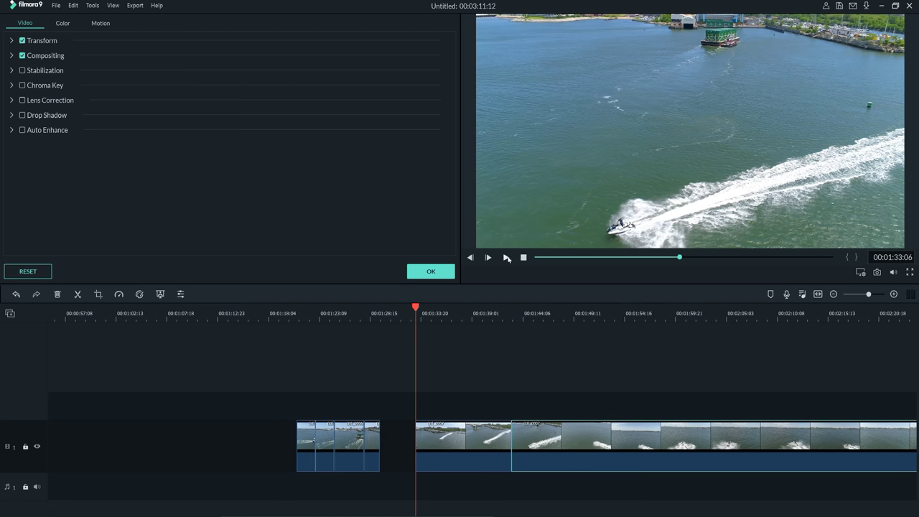
- Play the DJI_0007 piece before the 00:01:43:04 cut and trim its start to about 00:01:38:15
click(508, 258)
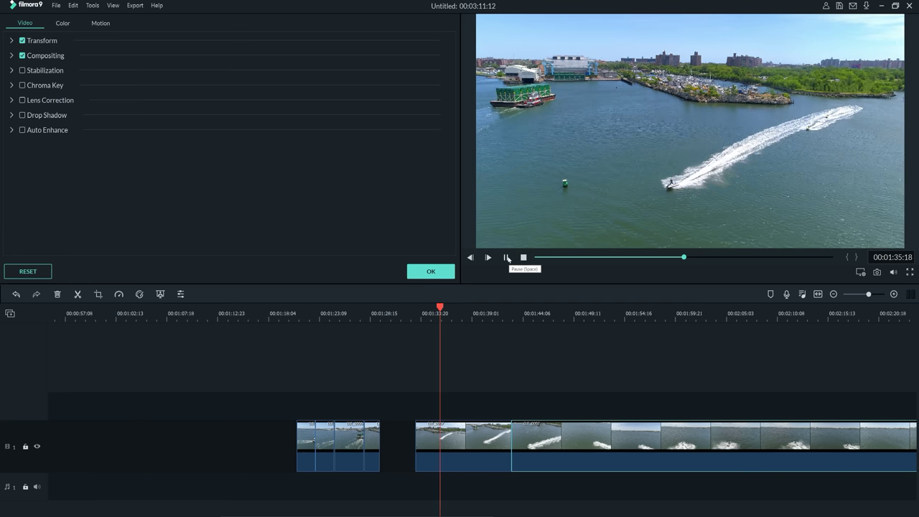
click(508, 258)
click(415, 442)
drag(417, 439, 451, 438)
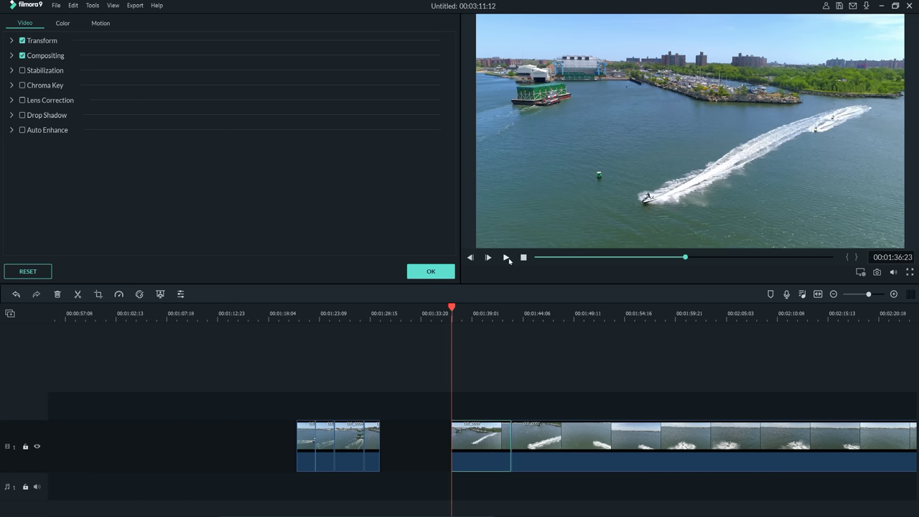
click(507, 258)
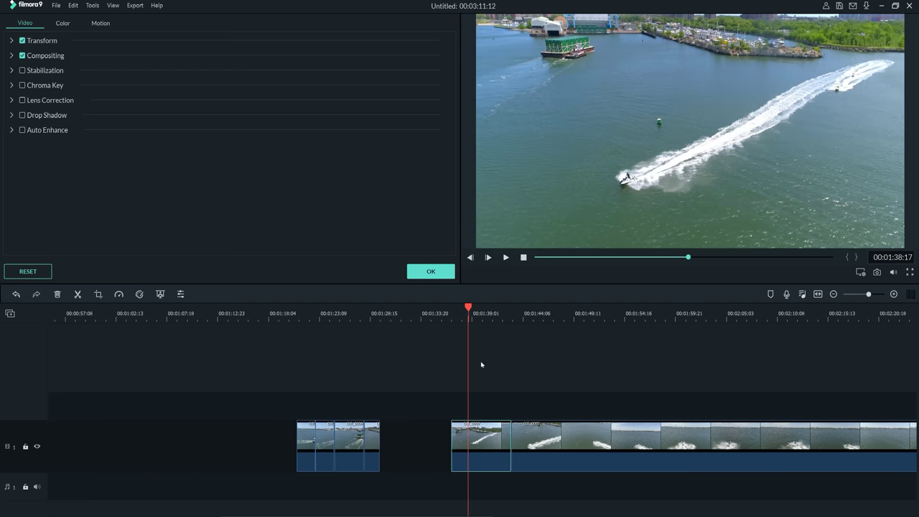
drag(451, 441, 469, 440)
- Trim the start of that DJI_0007 piece further to about 00:01:40:18 and move it directly against the preceding pieces
click(506, 257)
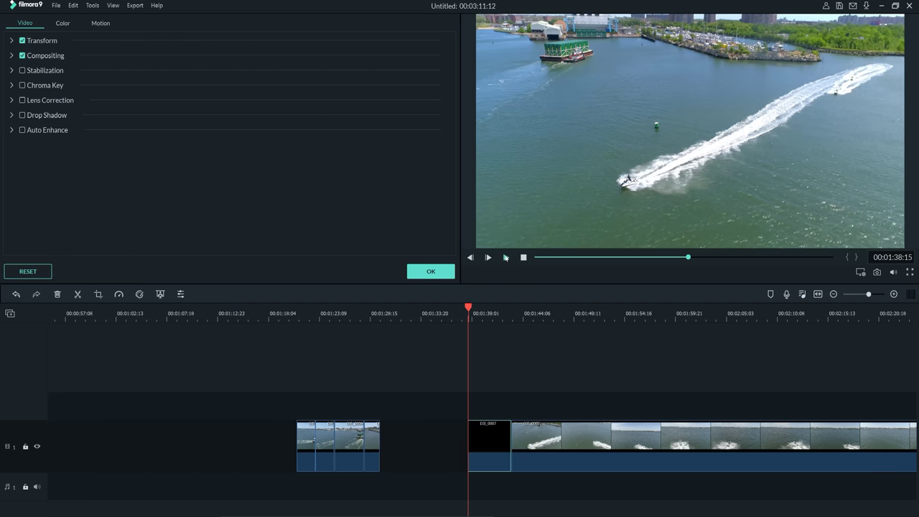
drag(468, 426, 476, 425)
click(505, 259)
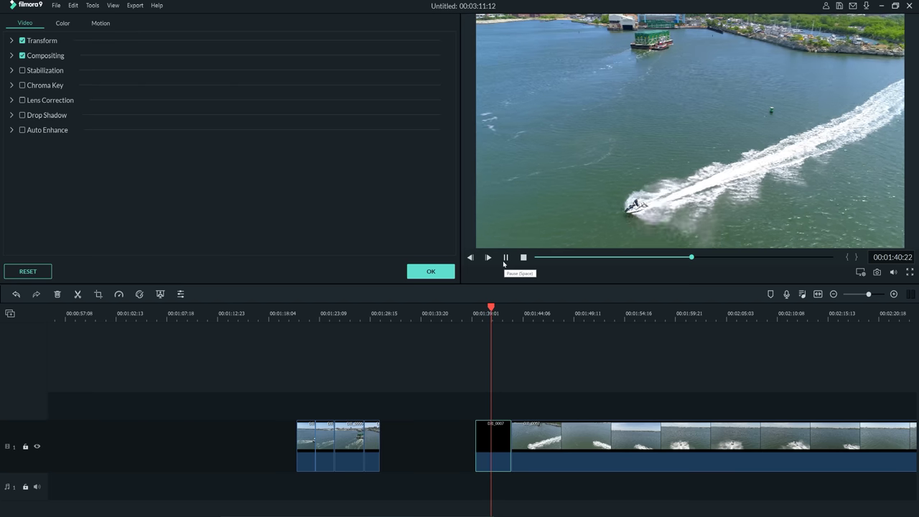
click(504, 263)
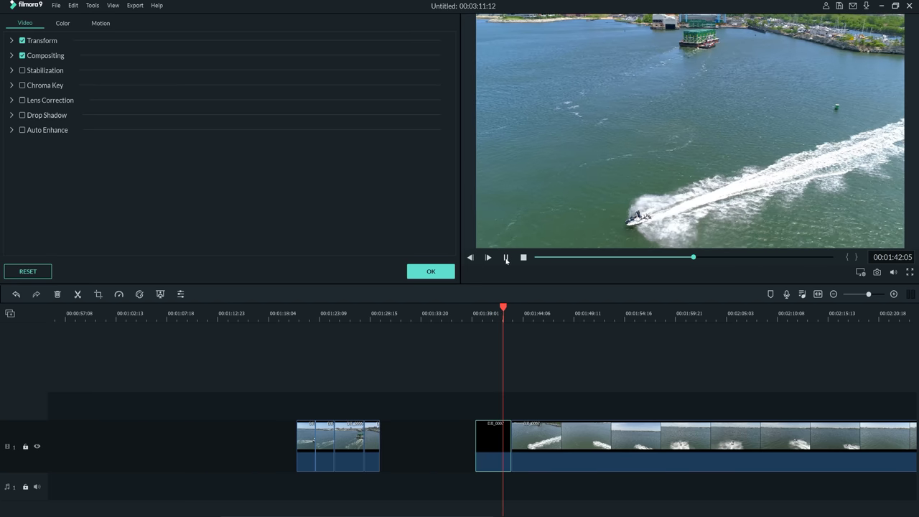
key(space)
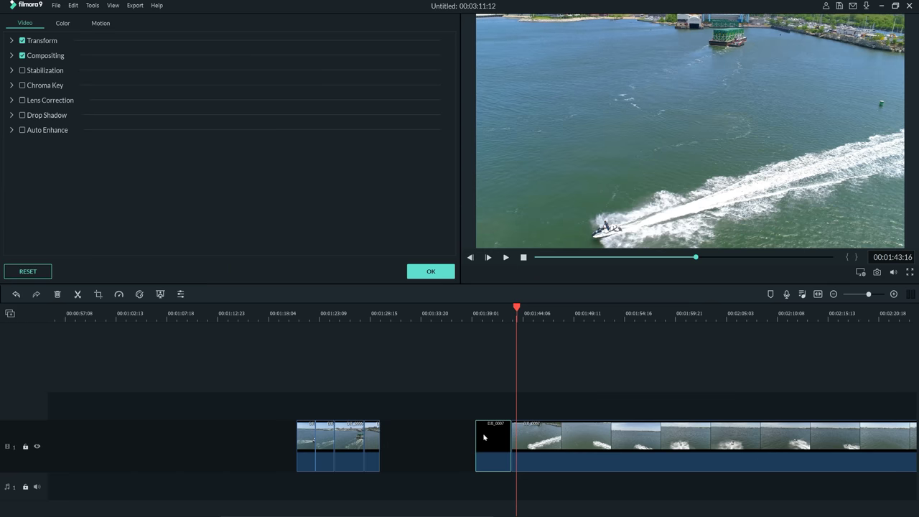
drag(475, 441, 488, 441)
drag(425, 441, 394, 443)
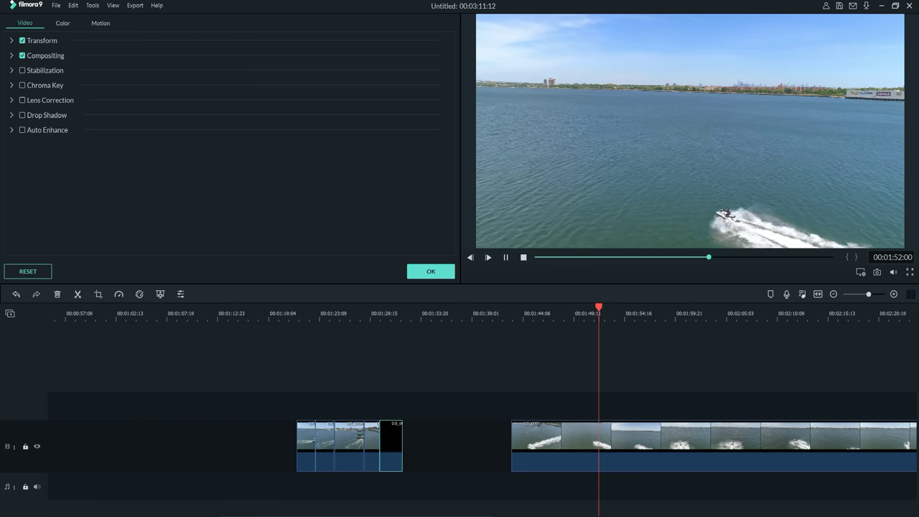
- Play the rest of DJI_0007 from about 00:01:50 and split it at 00:02:09:12
drag(487, 515, 541, 405)
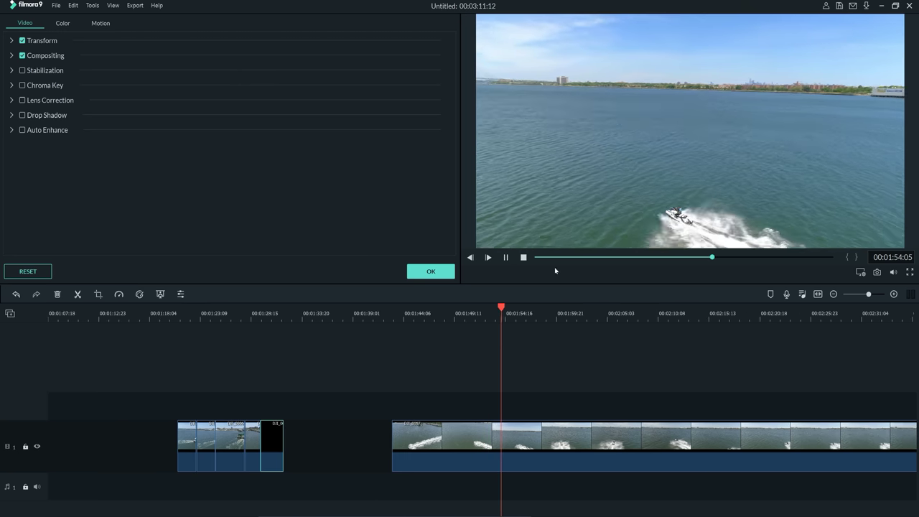
click(506, 259)
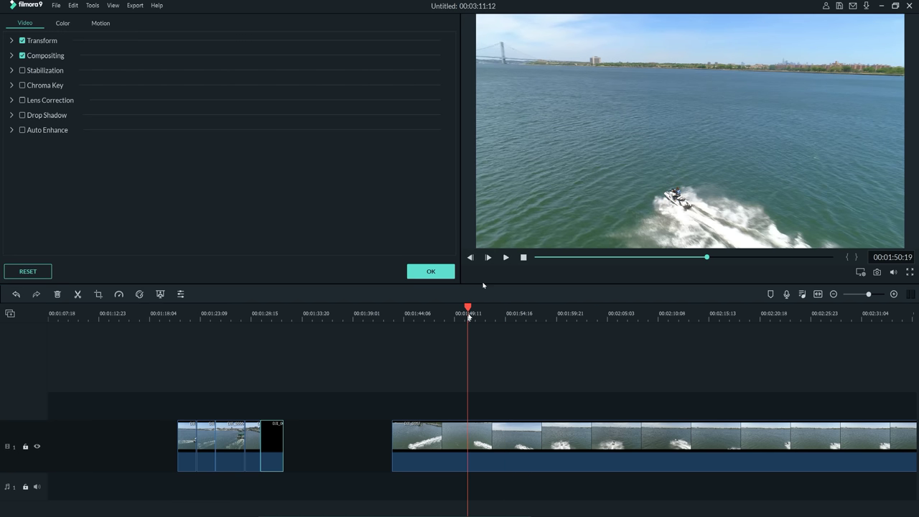
click(506, 257)
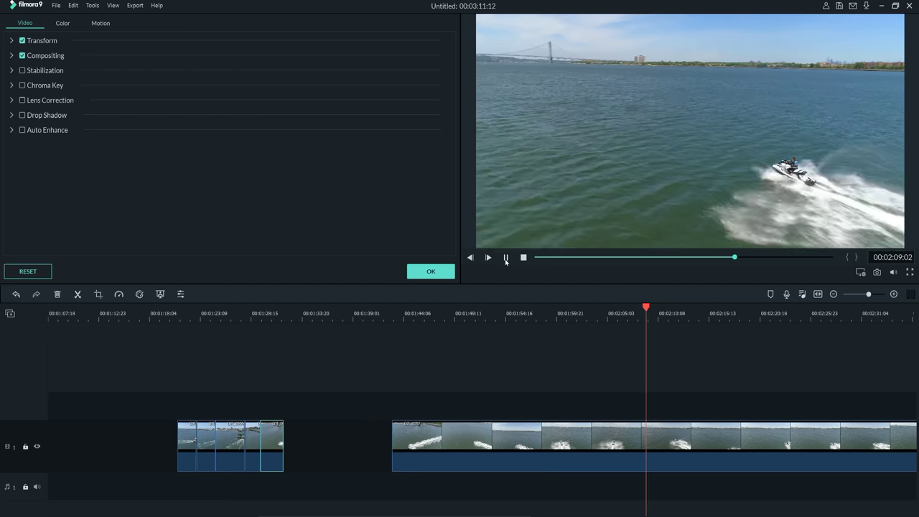
click(506, 259)
click(598, 434)
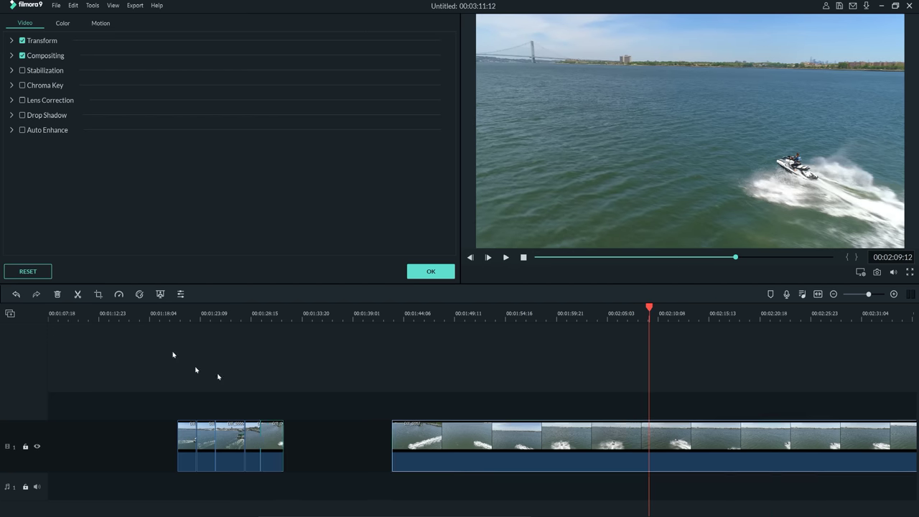
click(77, 294)
- Play the DJI_0007 piece that ends at the 00:02:09:12 cut and trim its start to 00:01:55:02
key(Up)
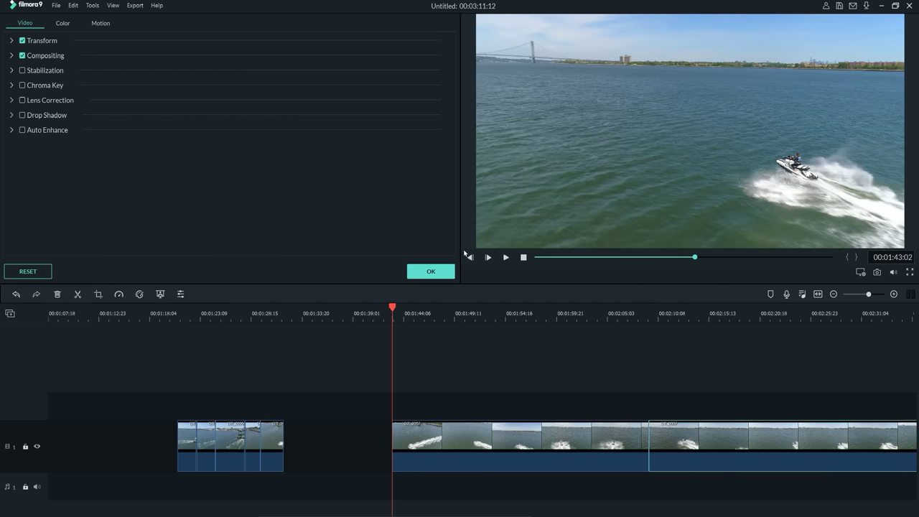
click(505, 257)
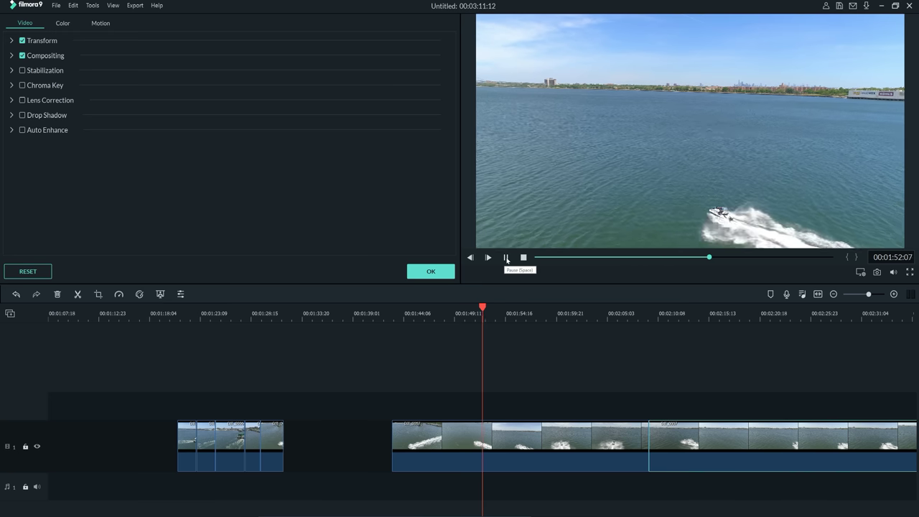
click(506, 258)
click(409, 451)
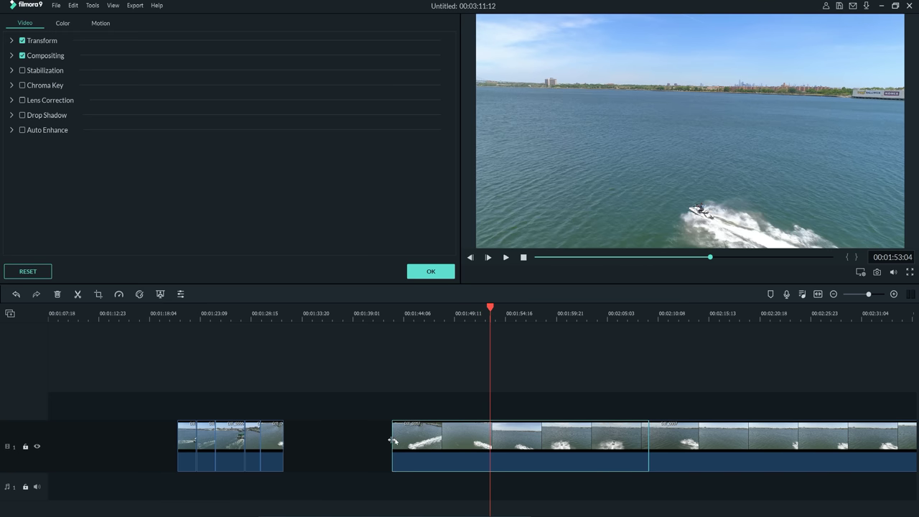
drag(391, 440, 491, 442)
click(505, 257)
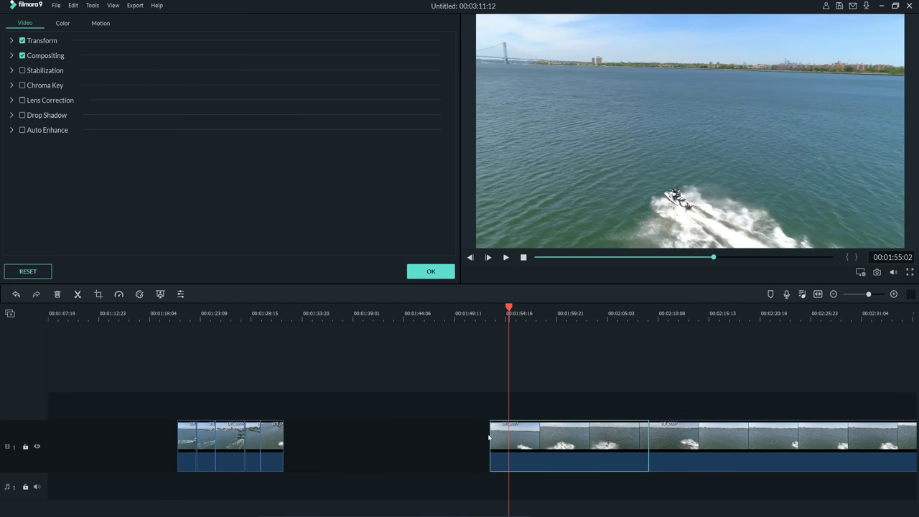
drag(488, 433, 508, 433)
- Play the rest of DJI_0007 and split its long last piece at 00:03:06:03
click(506, 257)
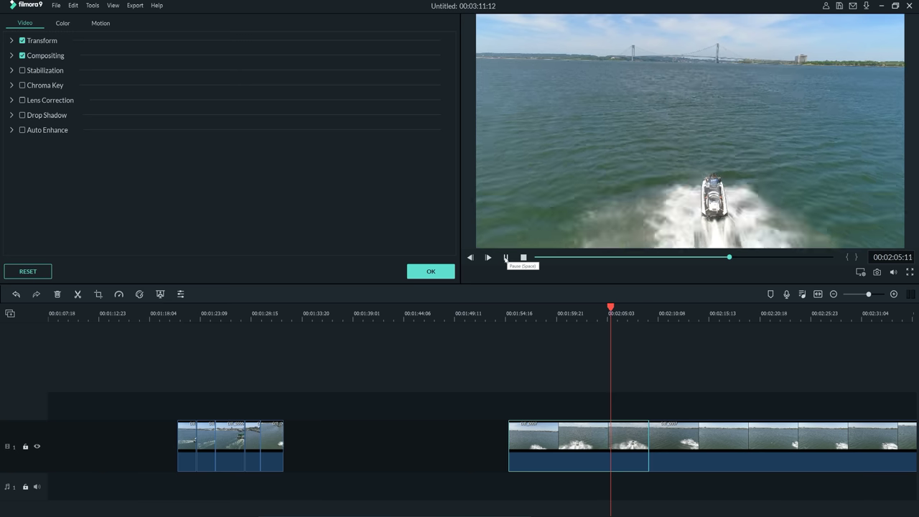
click(506, 257)
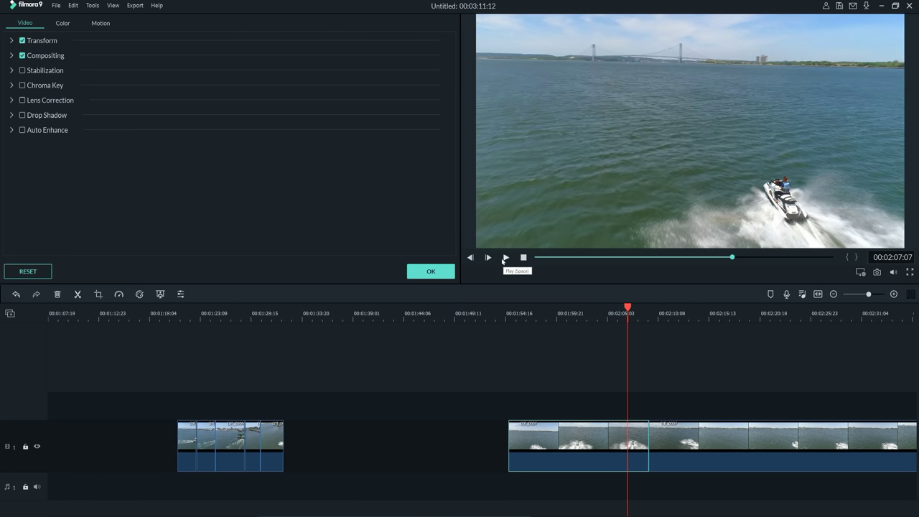
click(506, 257)
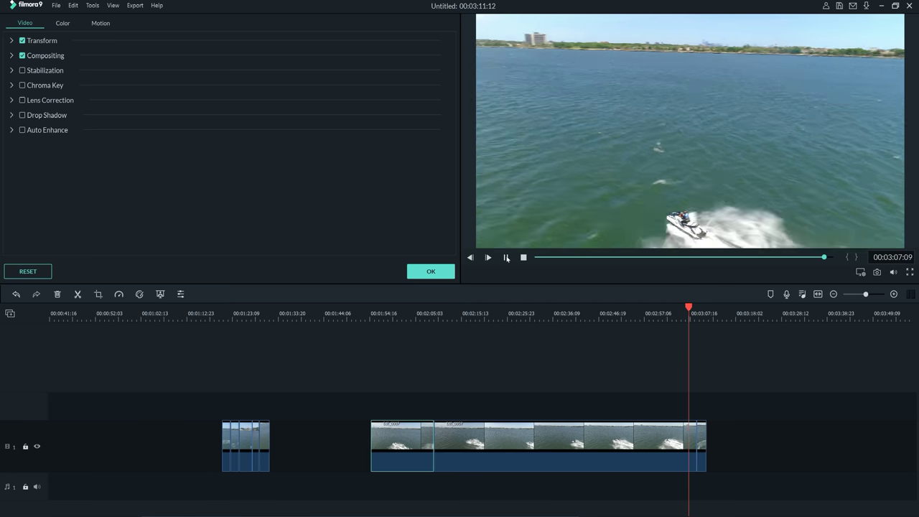
click(507, 258)
drag(692, 308, 678, 309)
click(506, 257)
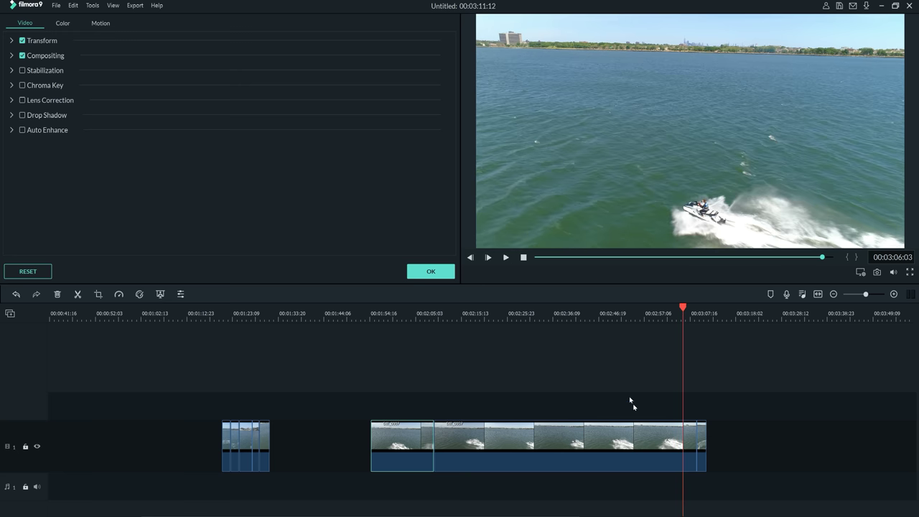
click(656, 430)
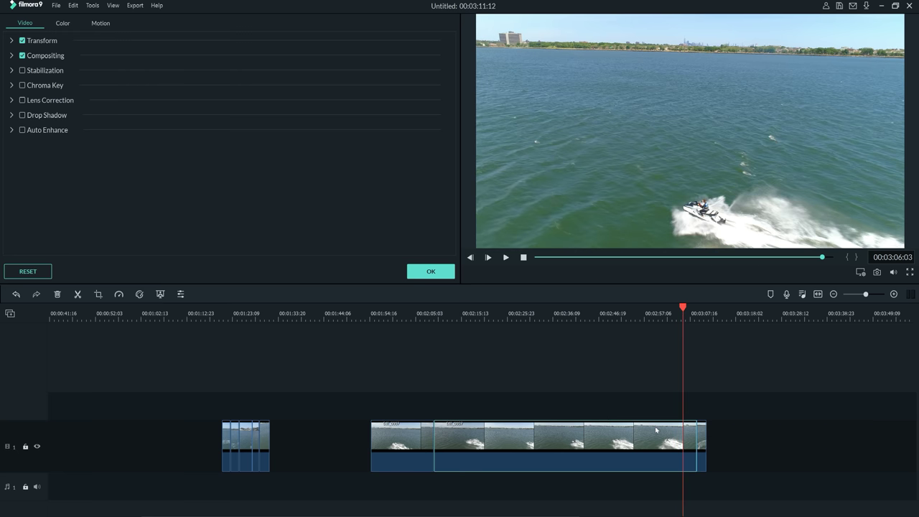
click(78, 295)
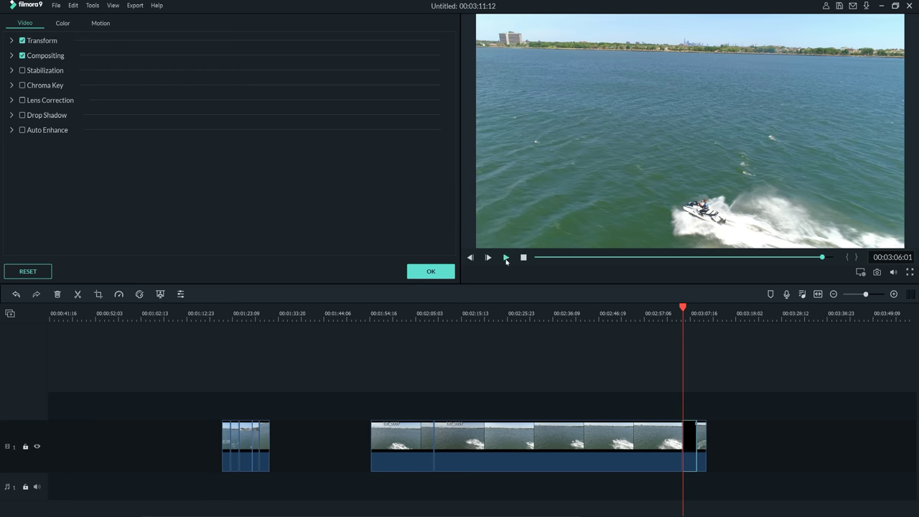
- Play the short DJI_0007 piece after the 00:03:06:03 cut and ripple delete it
click(506, 258)
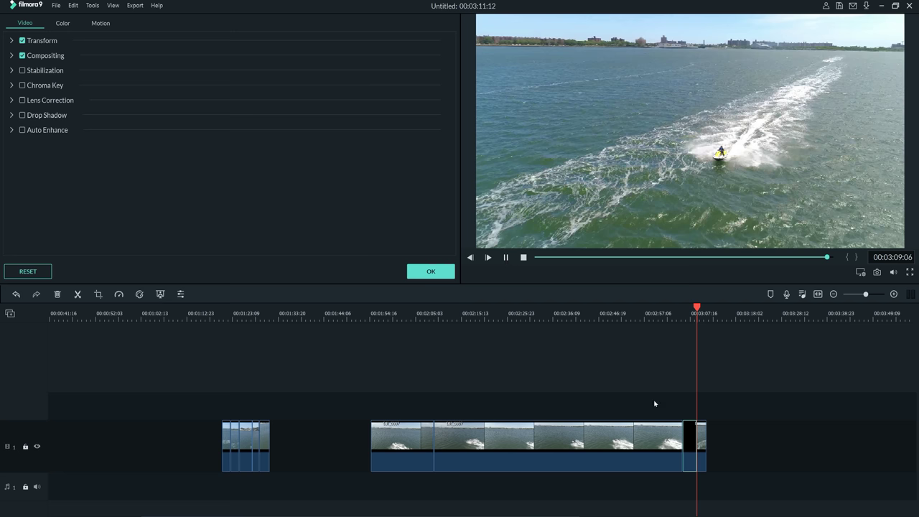
right_click(693, 446)
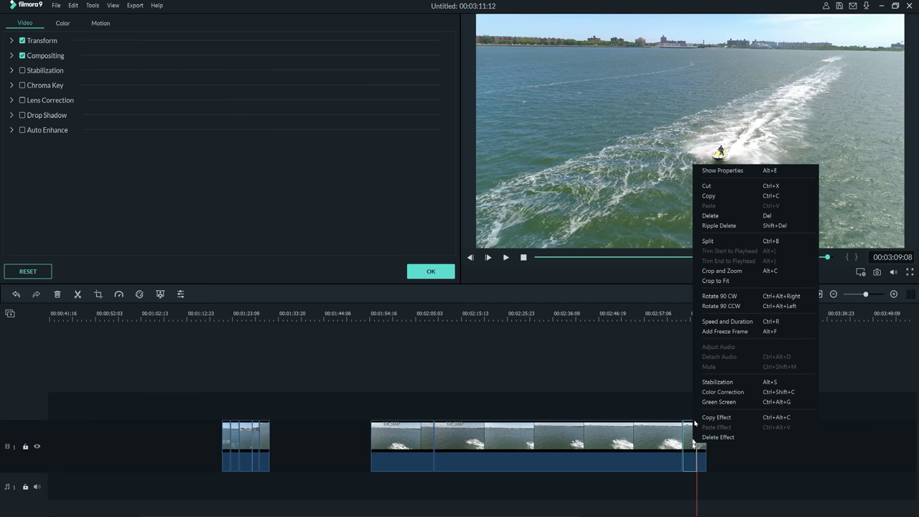
click(714, 226)
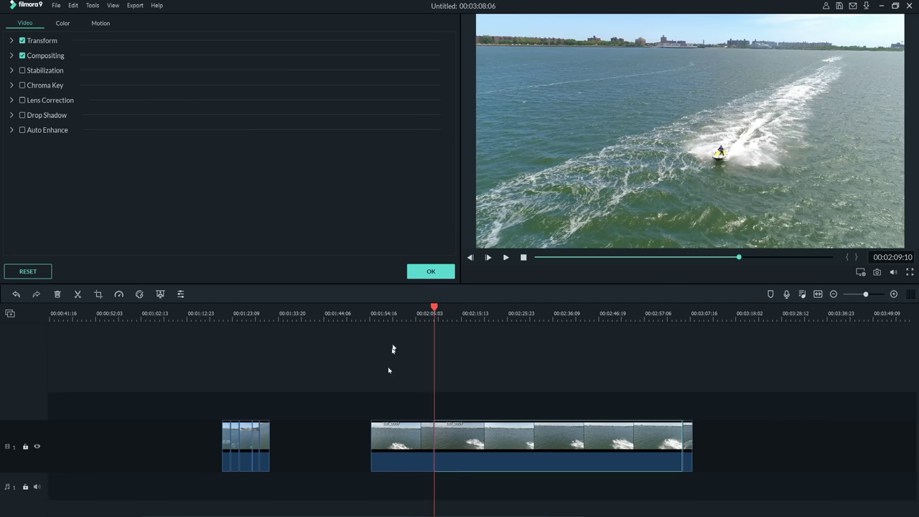
- Trim the start of the long last DJI_0007 piece to about 00:02:21 and move the playhead to 00:03:03:20
drag(434, 445, 485, 445)
click(491, 309)
drag(491, 307, 673, 366)
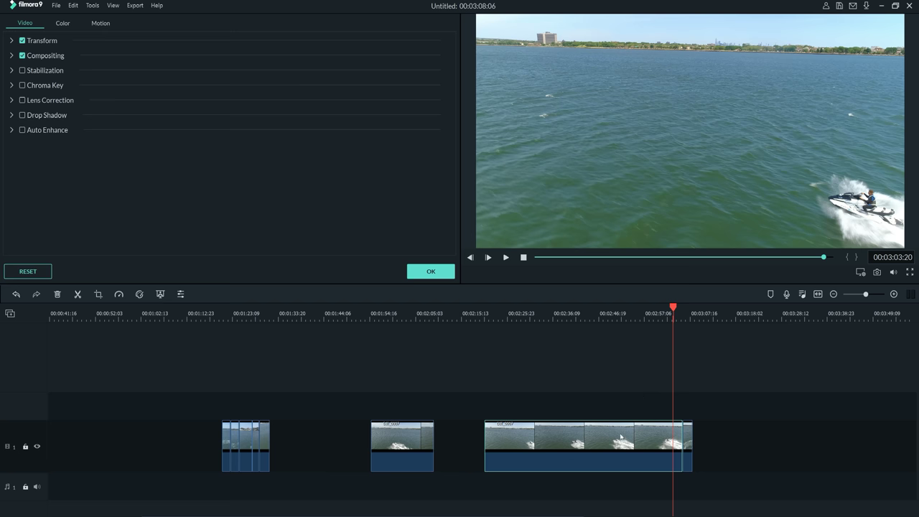
- Speed up the long last DJI_0007 piece to 2x
click(119, 293)
mouse_move(146, 336)
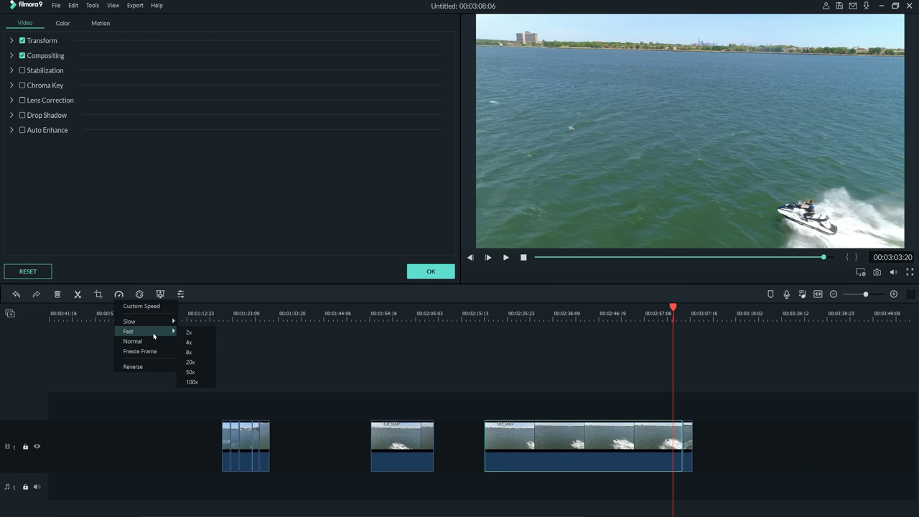
click(194, 332)
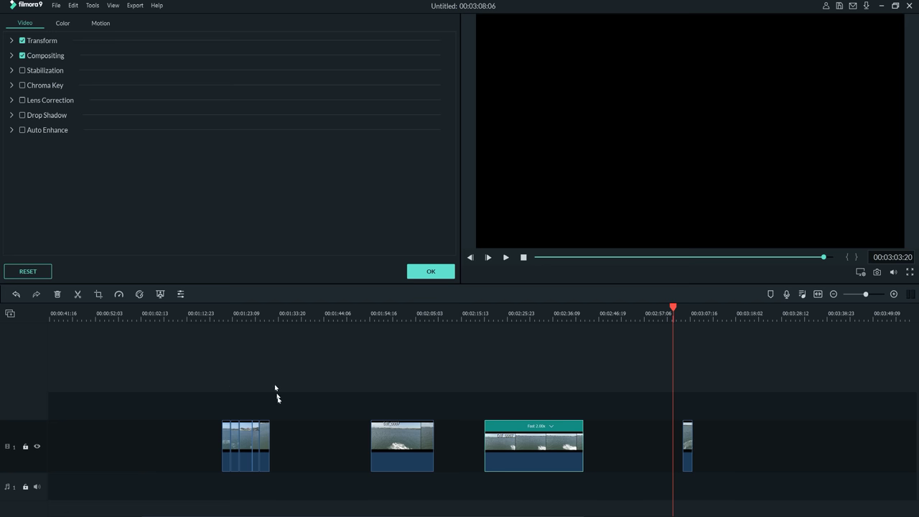
- Ripple delete the three empty gaps between the clips so all pieces sit back to back on video track 1
click(292, 435)
right_click(298, 436)
click(303, 442)
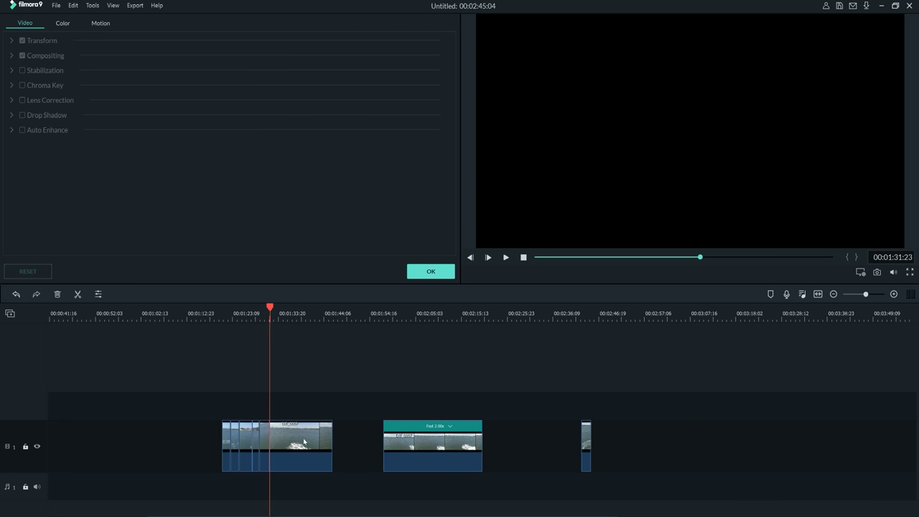
click(349, 443)
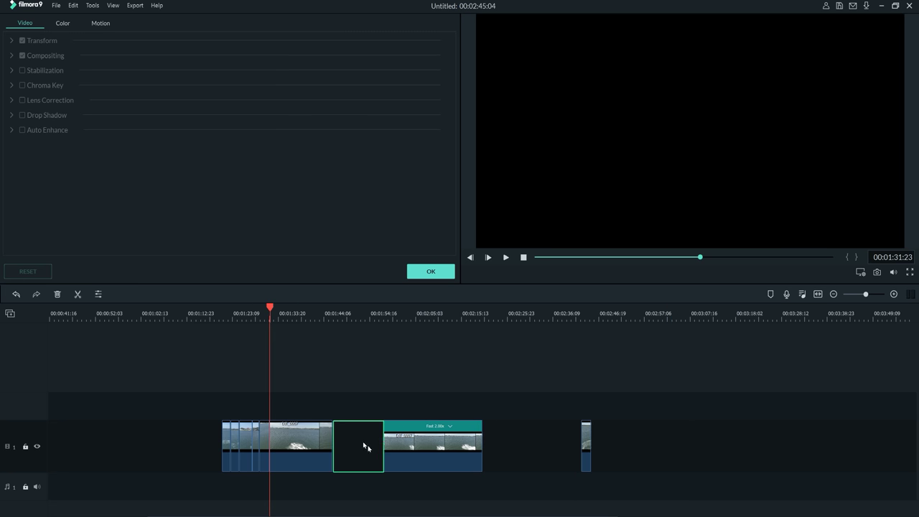
key(Delete)
click(511, 452)
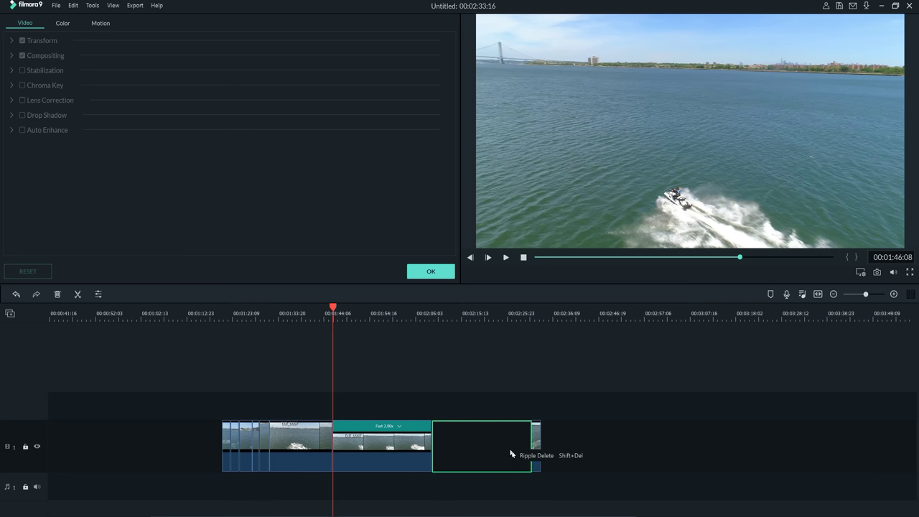
key(Delete)
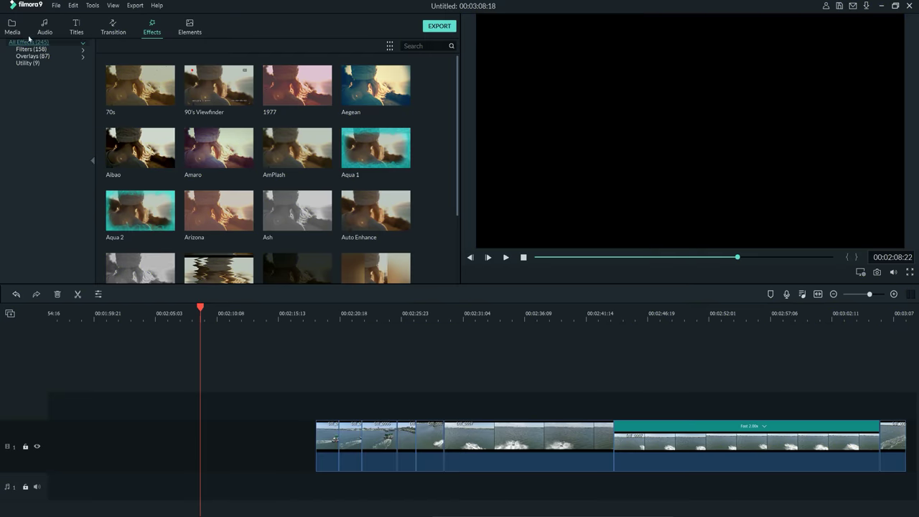
- Add the Sideways 1 shake filter on track 2 over the first cut into DJI_0007 and shorten it around the cut
click(36, 49)
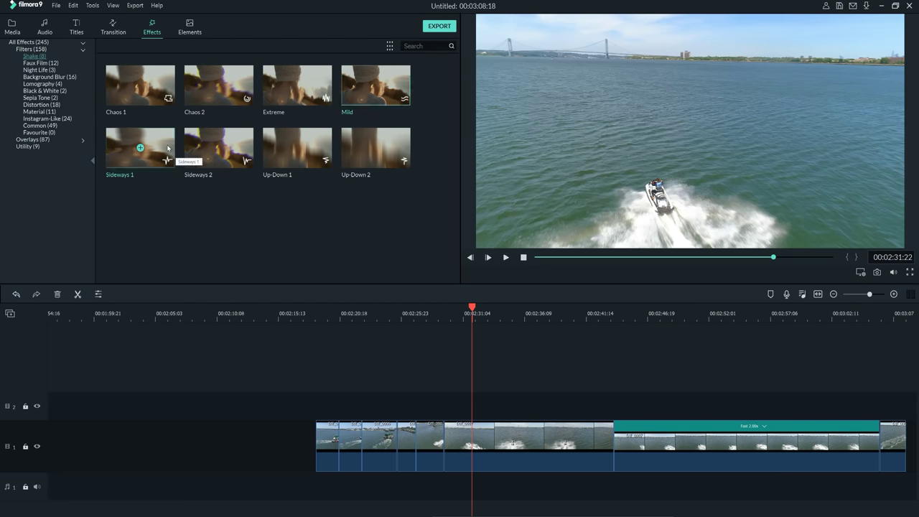
click(166, 145)
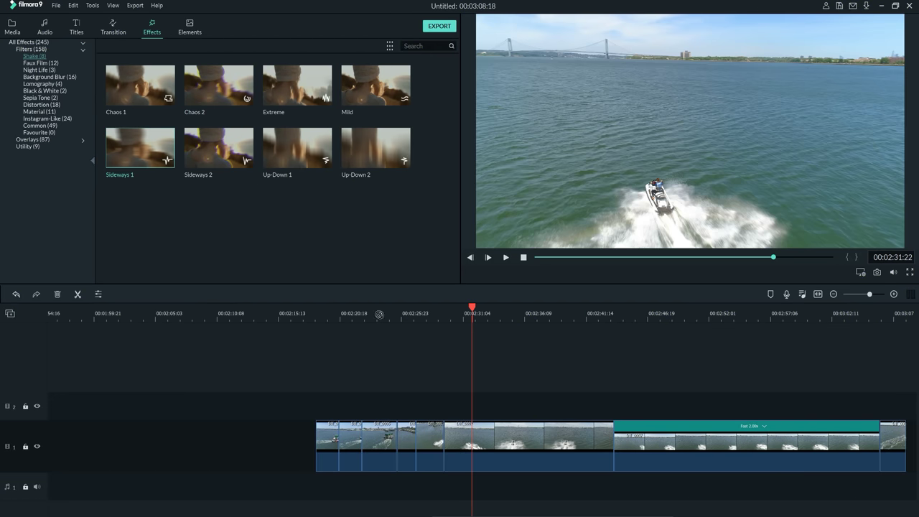
drag(393, 313, 432, 412)
drag(492, 407, 452, 408)
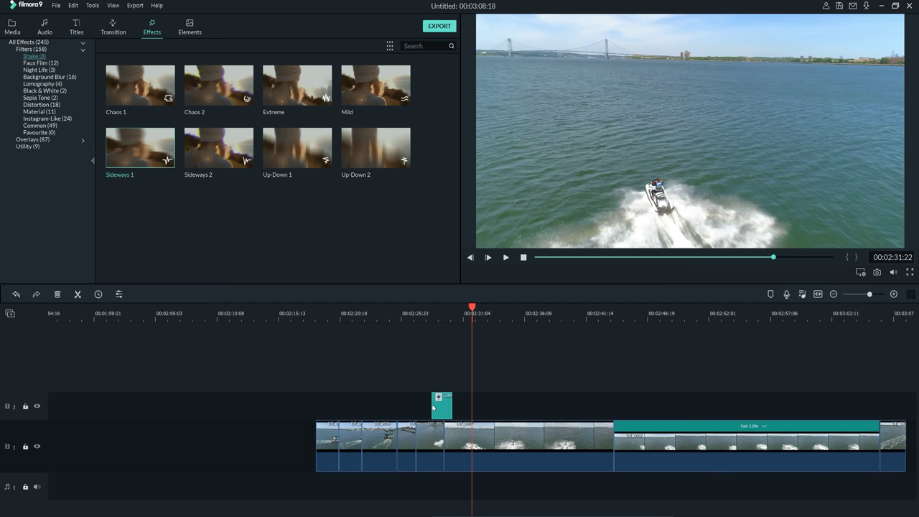
drag(430, 405, 434, 404)
click(435, 404)
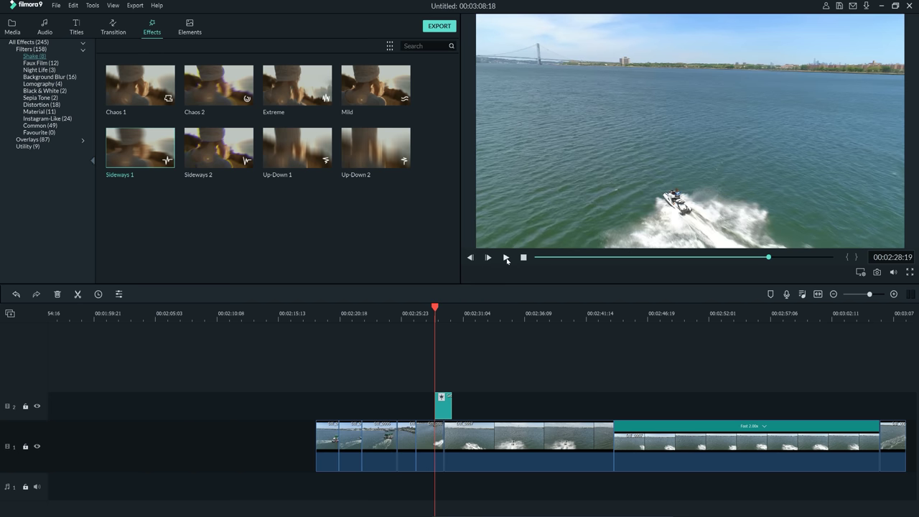
- Preview the Sideways 1 effect, set its Frequency to 215.17 and place copies over the cuts before and after the 2x piece
click(507, 258)
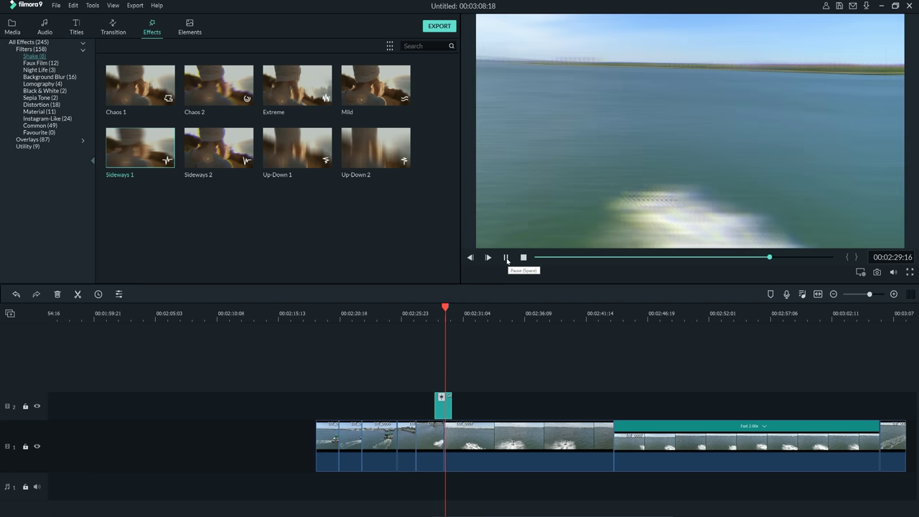
double_click(442, 406)
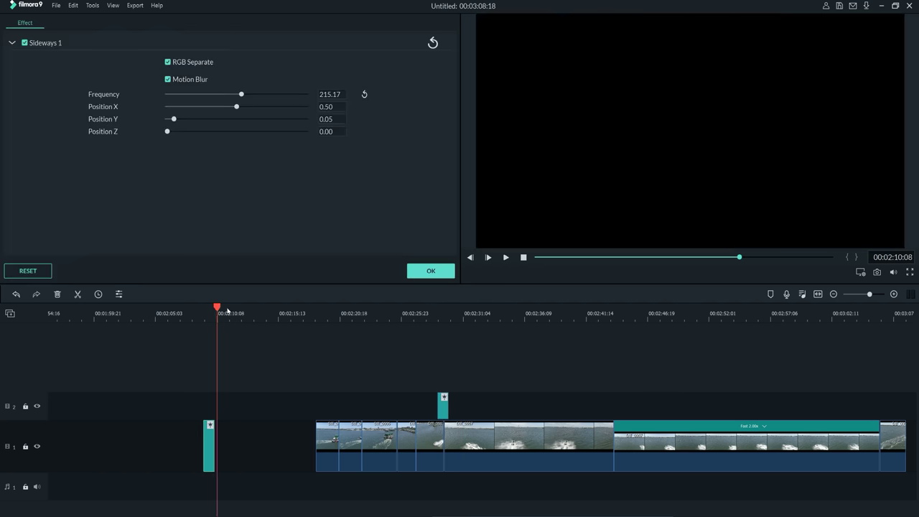
right_click(285, 335)
click(303, 359)
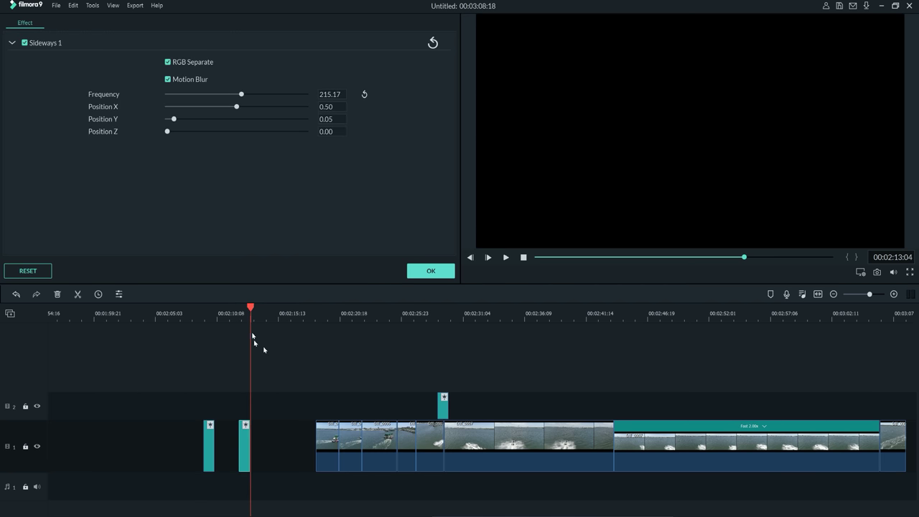
drag(244, 445, 881, 403)
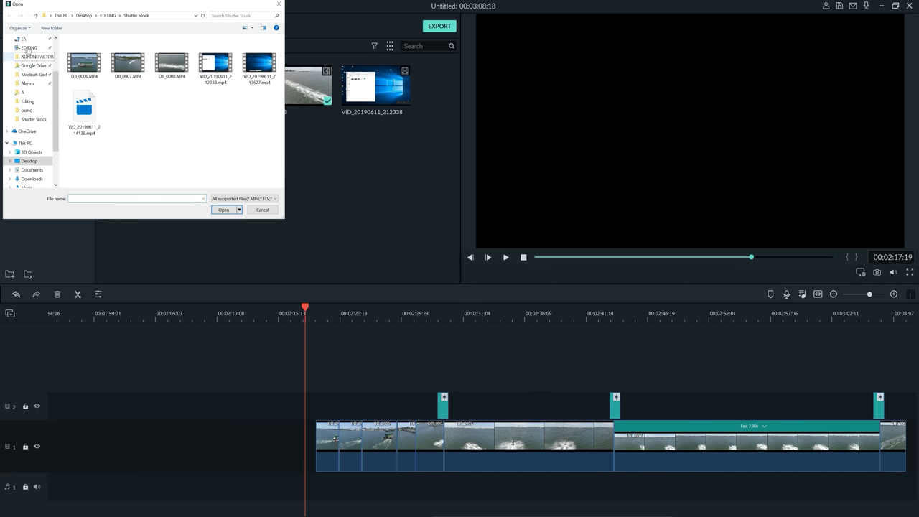
- Import NEW NEW DXF INTRO.mp4 from the EDITING > Startup Bundle folder and add it after the last clip on video track 1
click(26, 47)
double_click(87, 63)
click(187, 104)
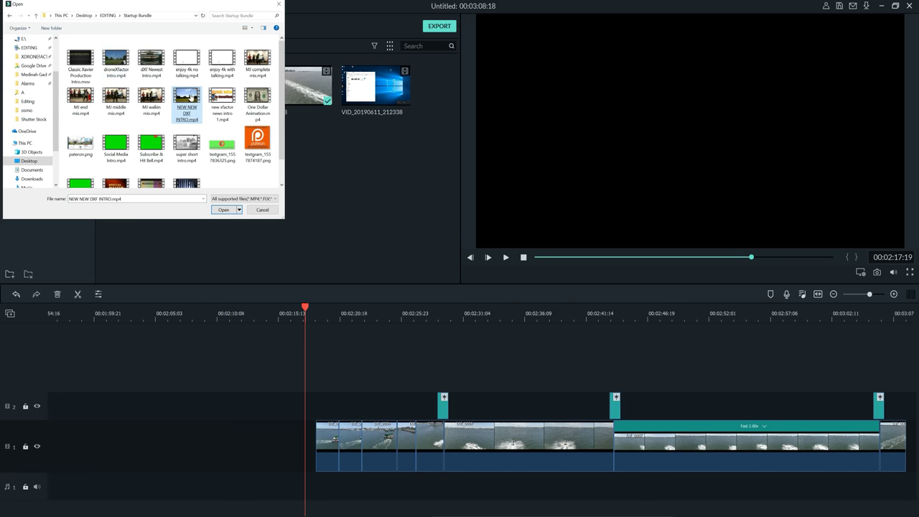
double_click(197, 107)
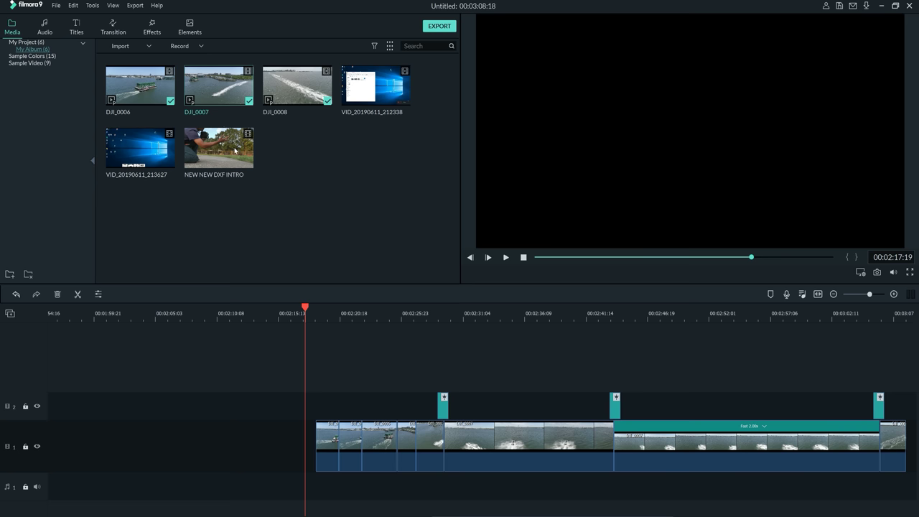
click(234, 151)
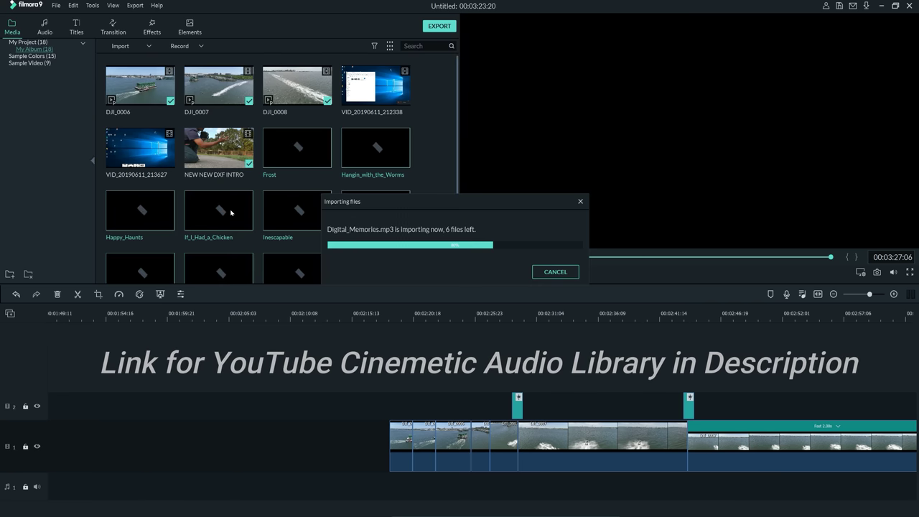
- Place the Inescapable music on audio track 1, starting at the end of the fourth clip
click(316, 222)
drag(316, 222, 487, 495)
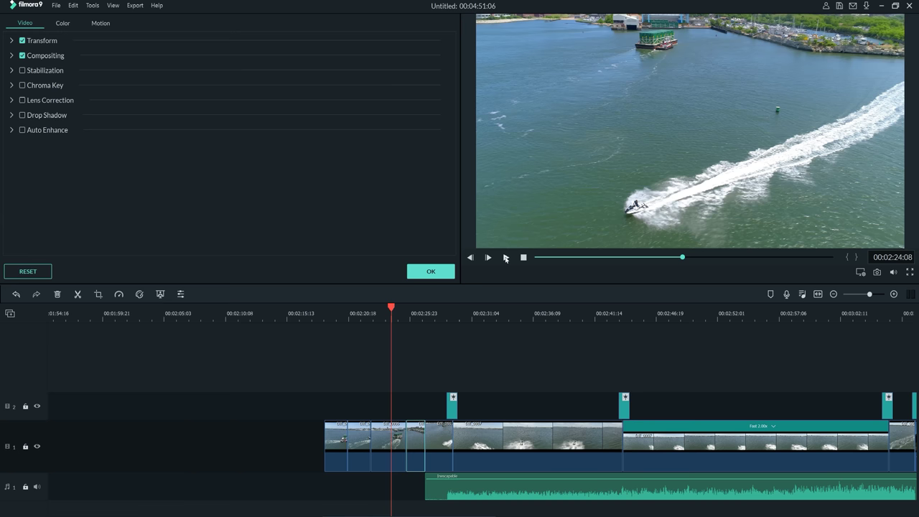
- Play the cuts around 00:02:25 and move the first shake effect back to the cut just before 00:02:26
click(506, 257)
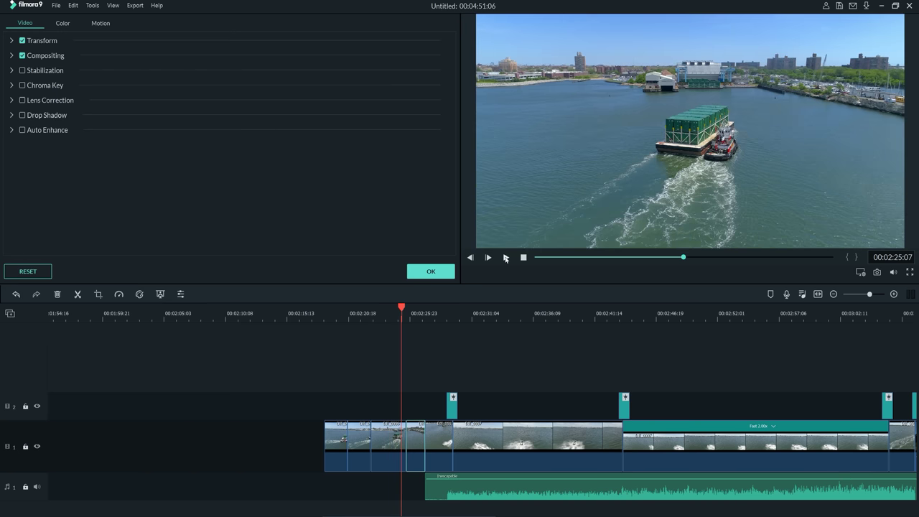
click(506, 258)
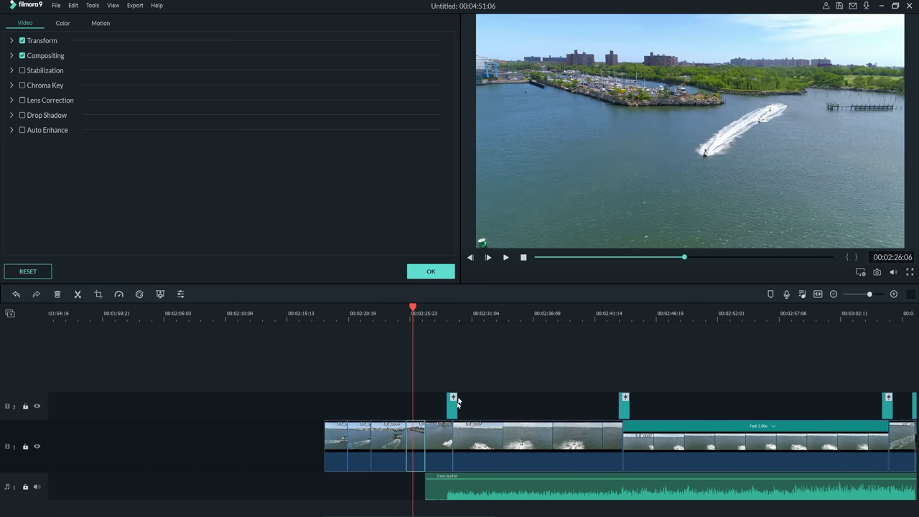
drag(451, 409, 411, 419)
- Trim the silent opening off the Inescapable music clip and move the playhead back to before its start
click(433, 490)
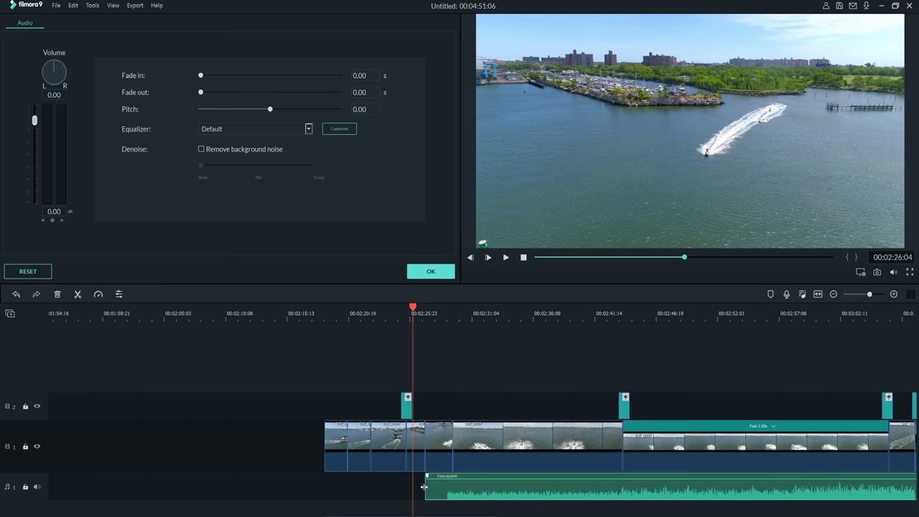
drag(425, 487, 455, 490)
scroll(441, 487, up, 1)
drag(413, 314, 378, 313)
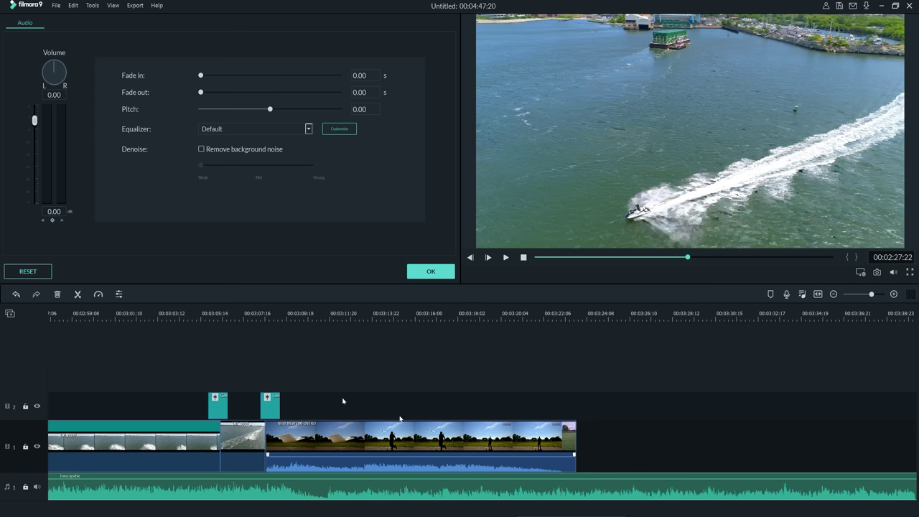
- Split the Inescapable music at 00:03:27:21, delete the part after the cut and select the remaining music clip
click(710, 398)
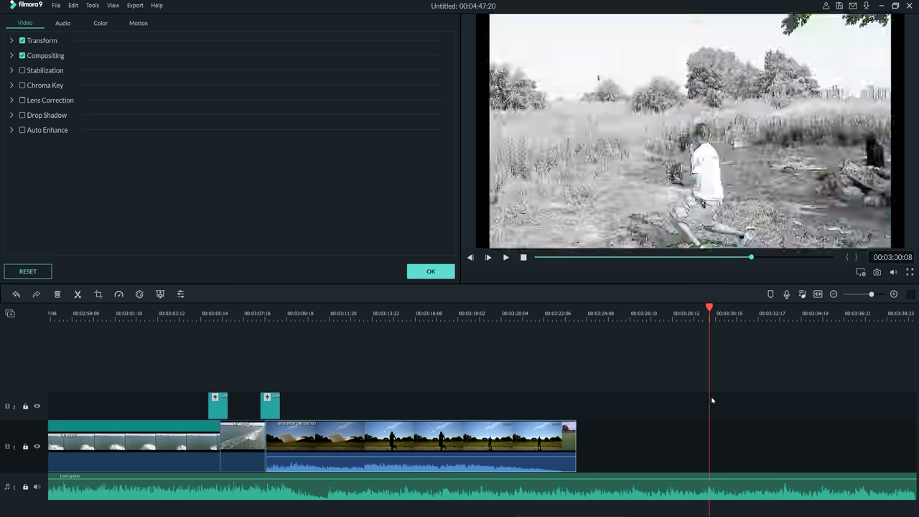
click(671, 456)
double_click(672, 489)
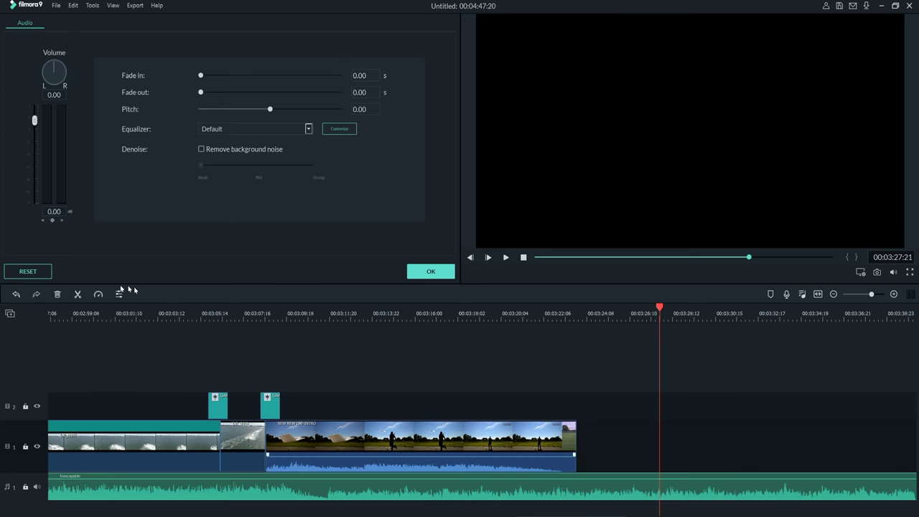
click(78, 294)
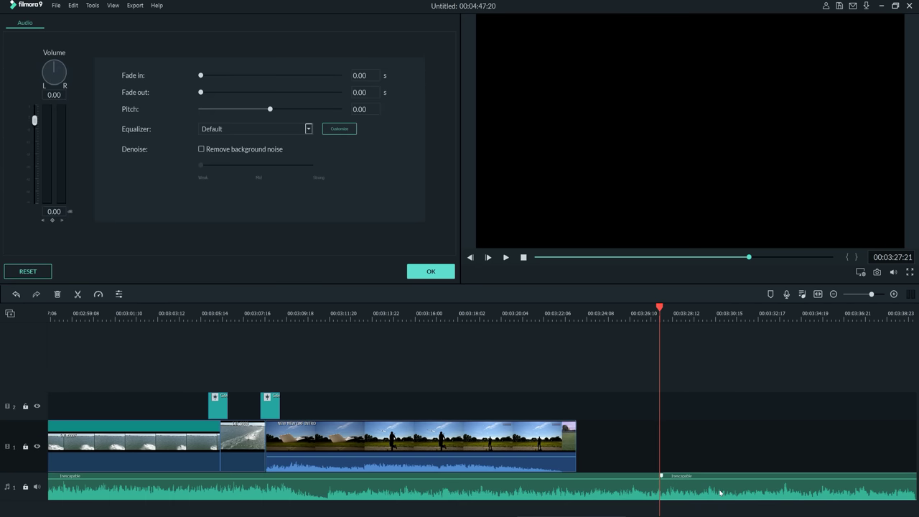
right_click(720, 493)
click(736, 404)
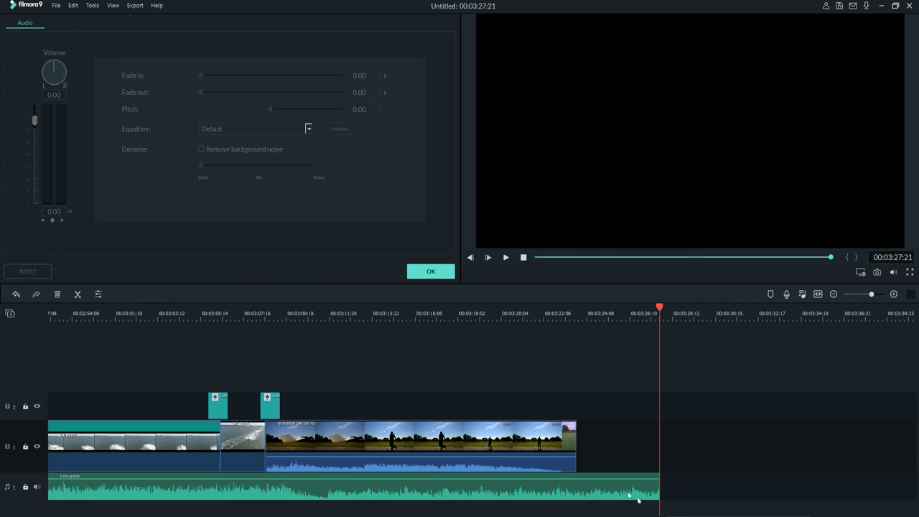
click(648, 492)
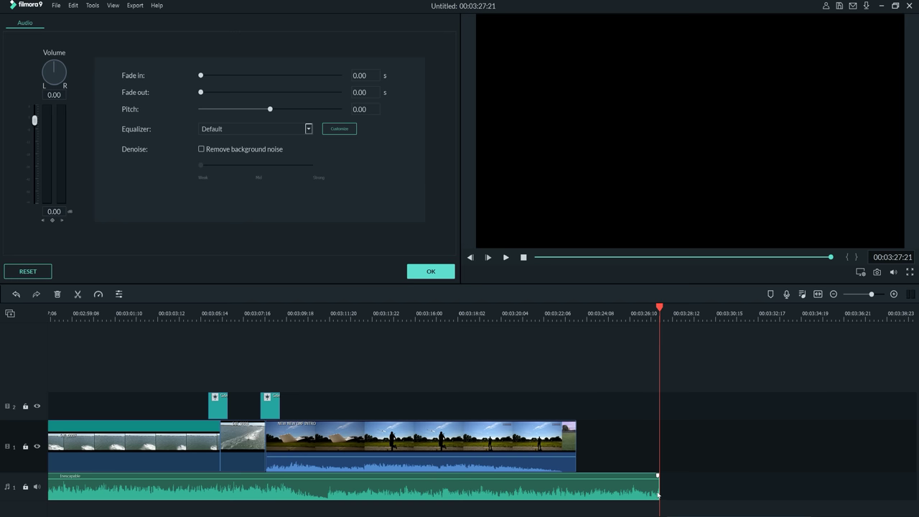